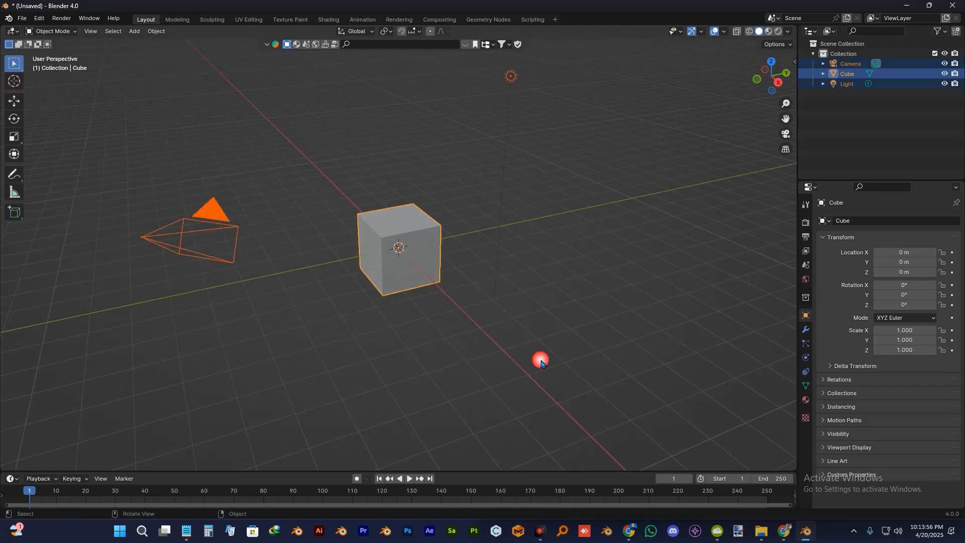
- Delete the default camera, cube and light, and add a mesh plane in the top view
key(Delete)
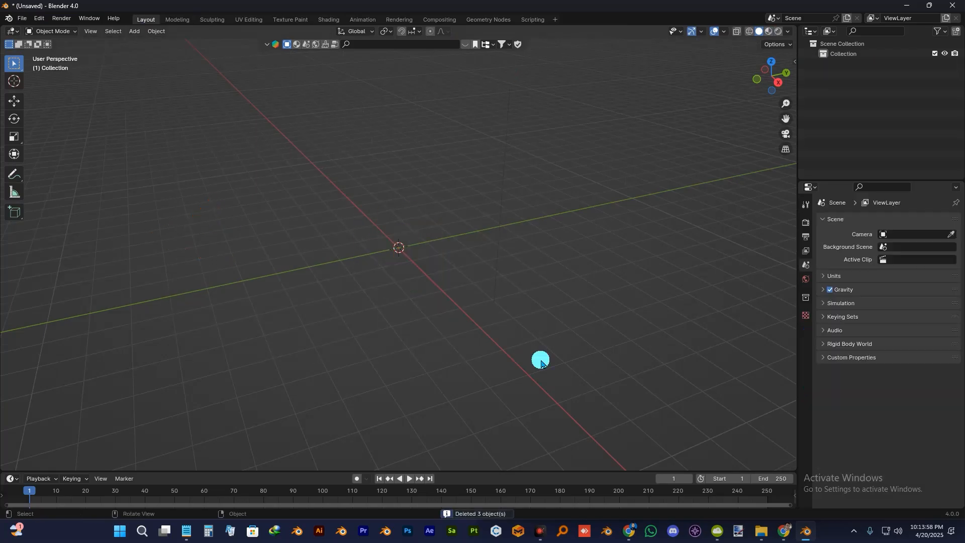
key(KP_7)
key(shift+a)
mouse_move(516, 325)
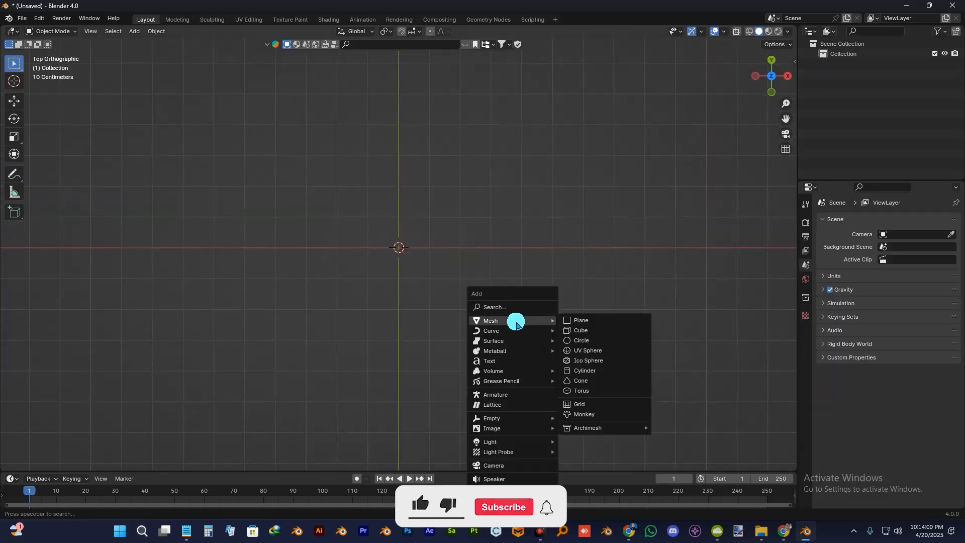
click(573, 320)
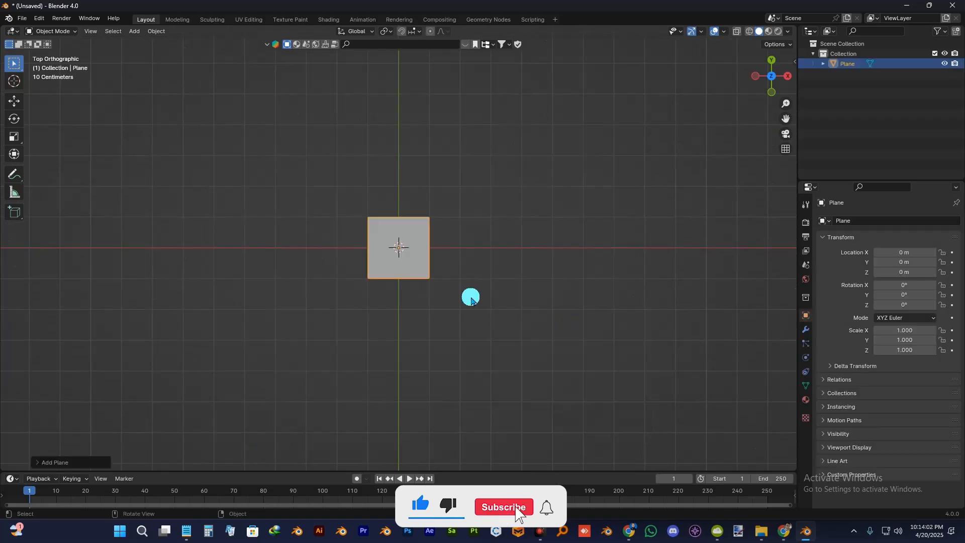
- Subdivide the whole plane four times to form a 16 by 16 grid of faces
scroll(398, 258, up, 8)
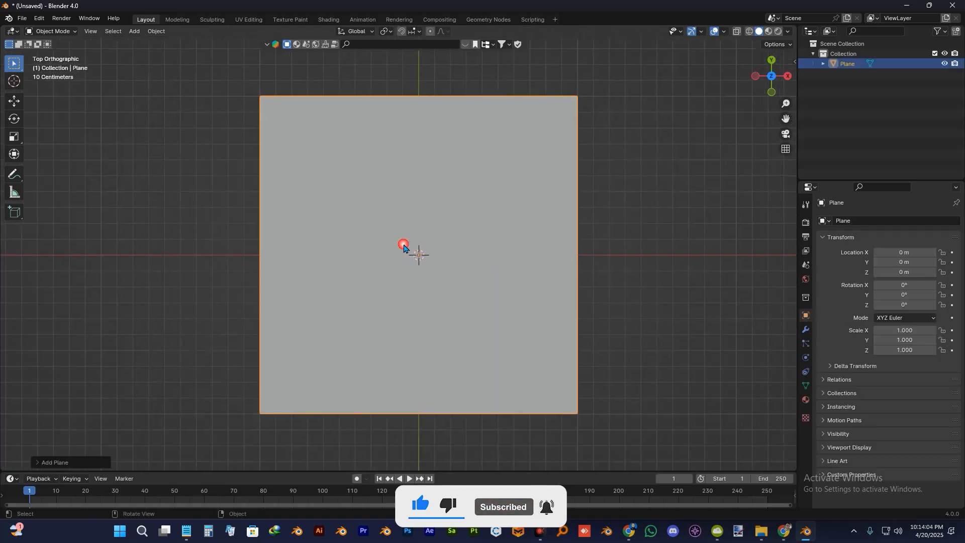
key(Tab)
right_click(465, 247)
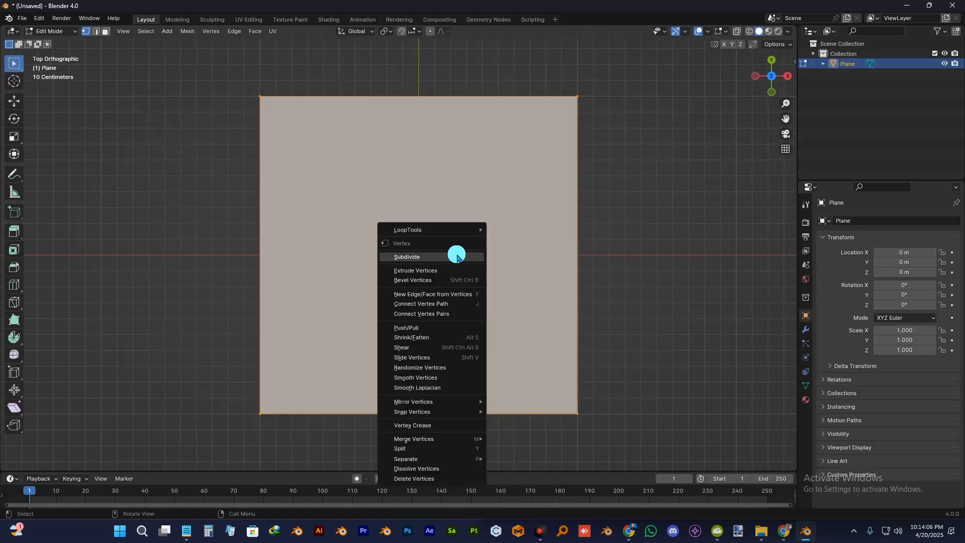
click(457, 252)
right_click(457, 254)
click(457, 255)
right_click(456, 255)
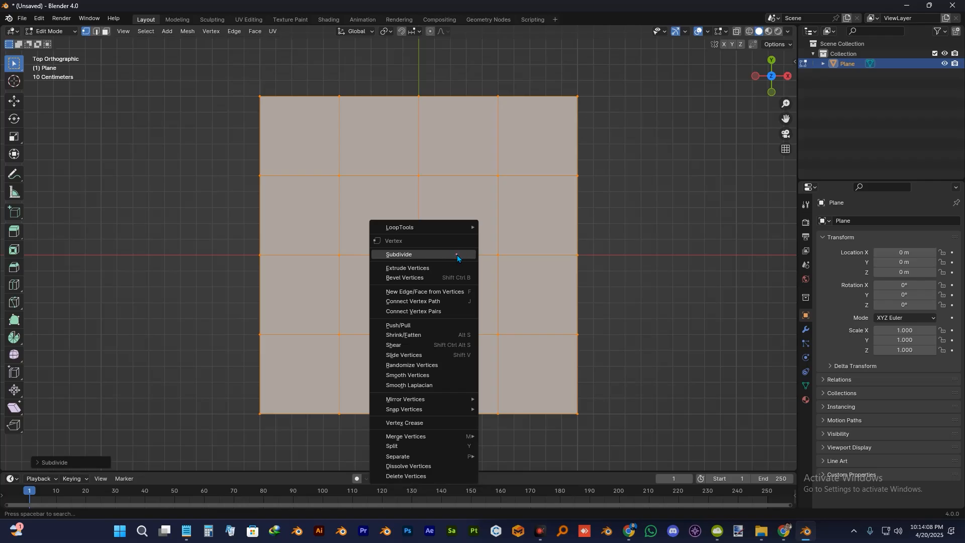
click(457, 254)
right_click(460, 258)
click(459, 258)
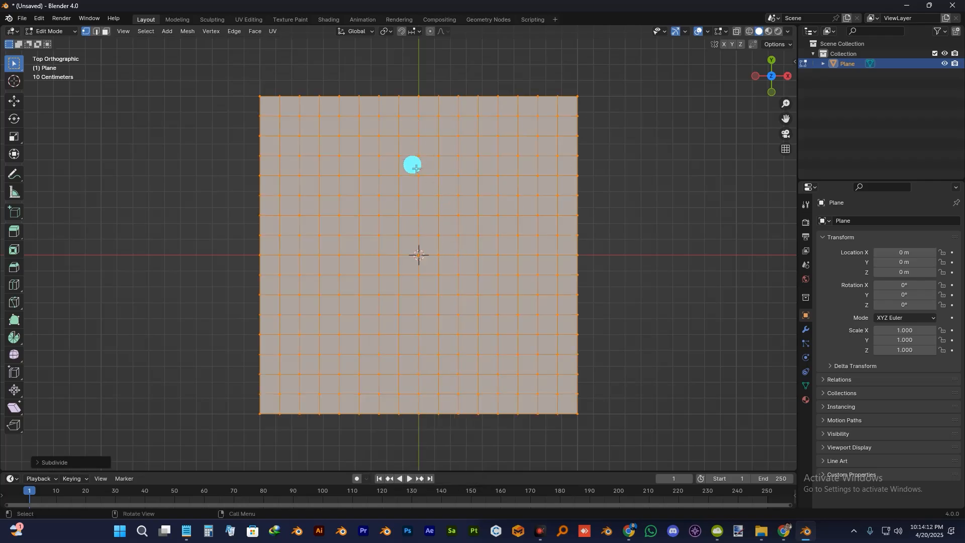
- Delete the plane's faces on both sides of the two central columns, keeping a narrow strip along the Y axis
key(3)
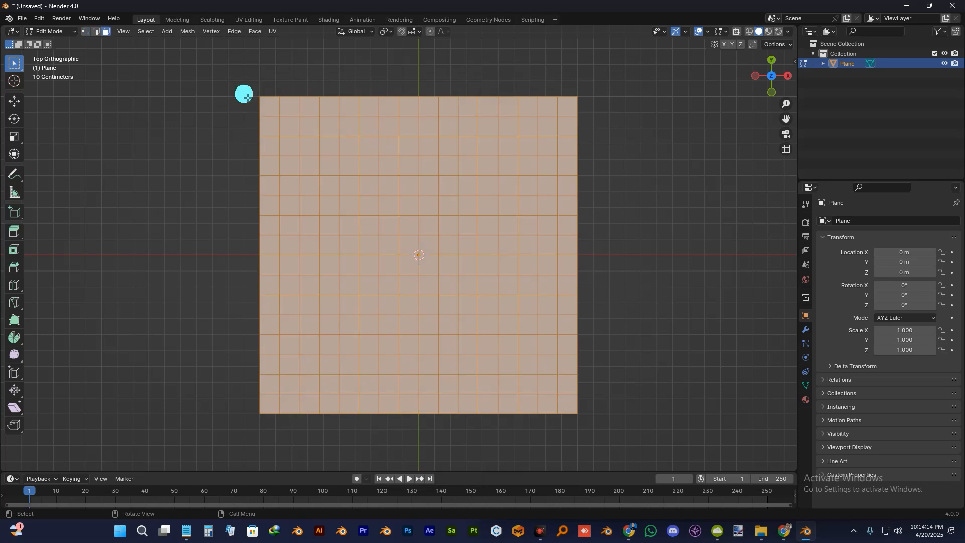
drag(219, 65, 391, 437)
shift+drag(445, 88, 661, 422)
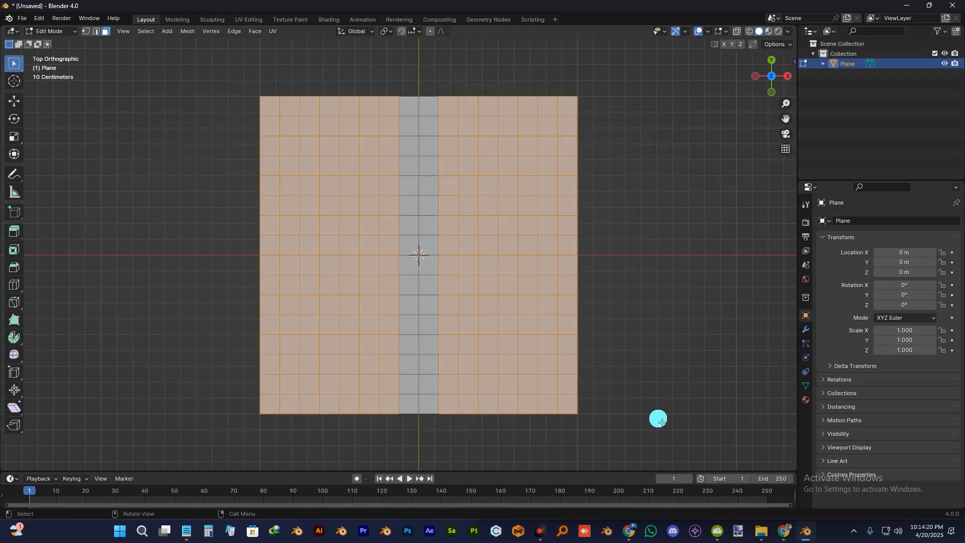
key(x)
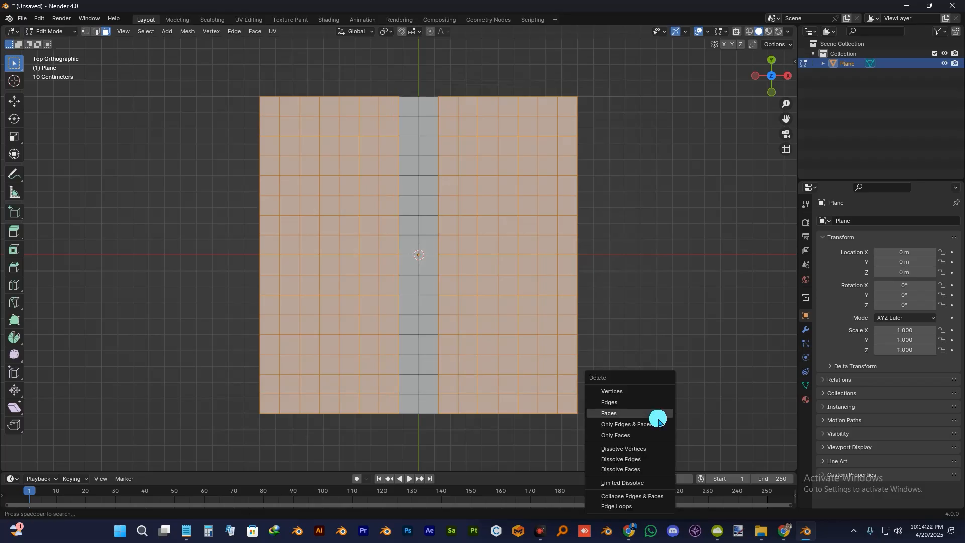
click(661, 412)
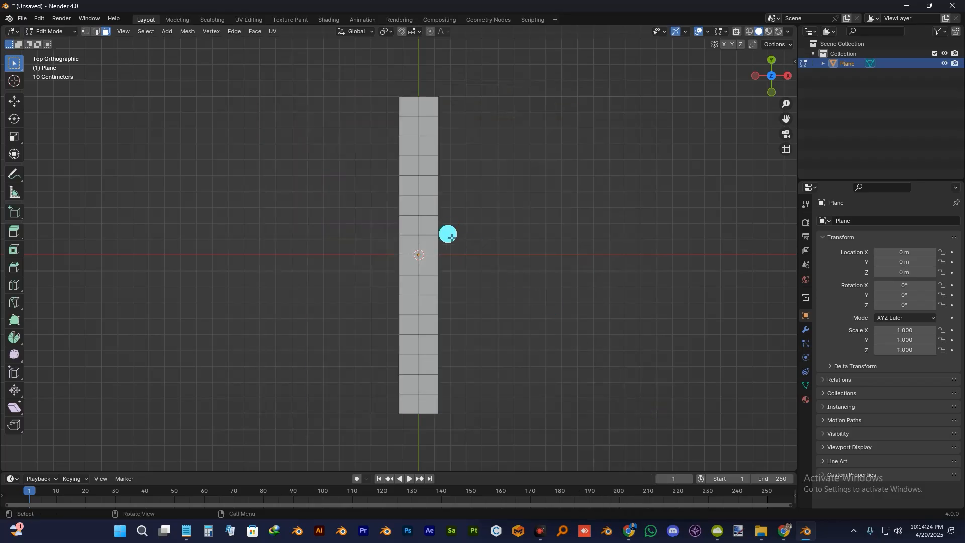
- Extrude all faces of the strip downward to form a long box
middle_drag(439, 314, 490, 305)
key(a)
key(e)
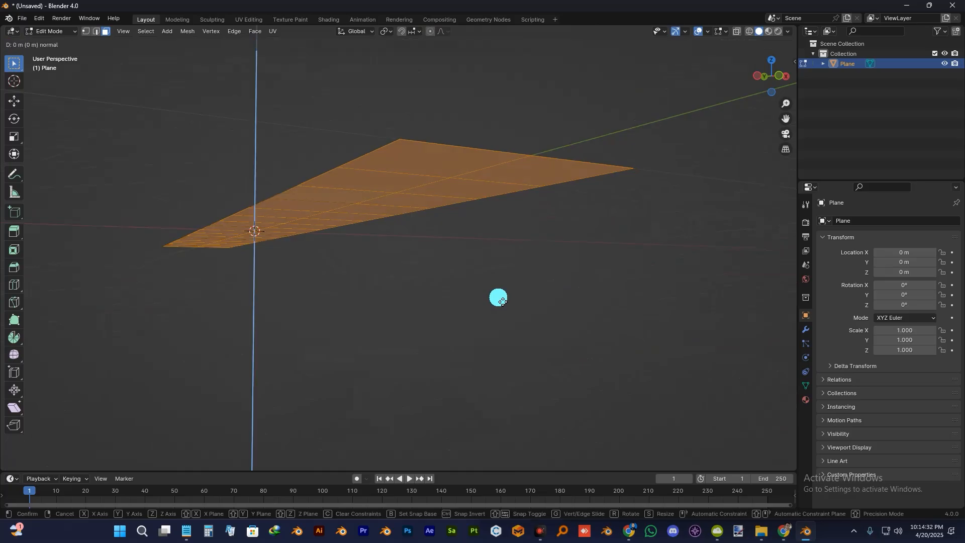
click(504, 341)
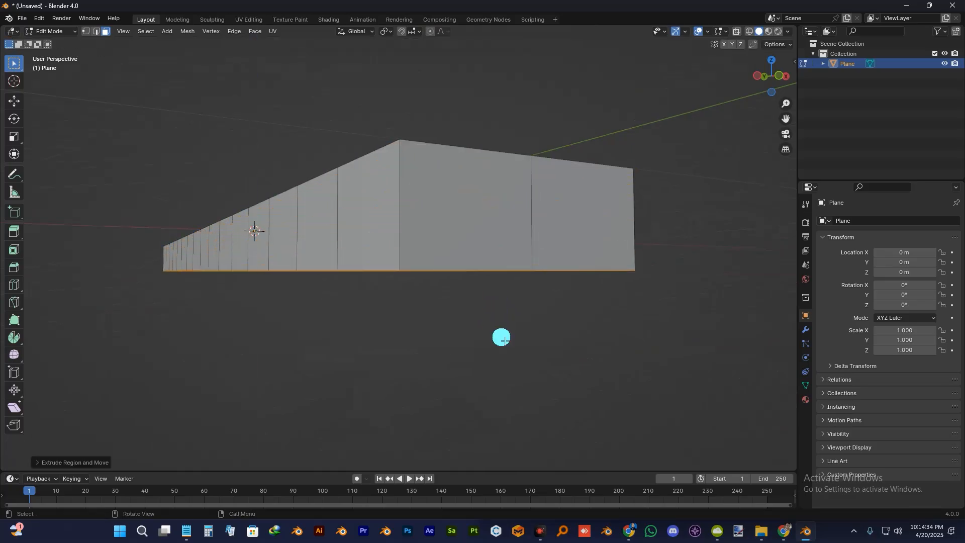
- Move the extruded bottom faces slightly further down in the front view to deepen the box
key(KP_1)
scroll(261, 293, up, 3)
shift+middle_drag(260, 293, 401, 297)
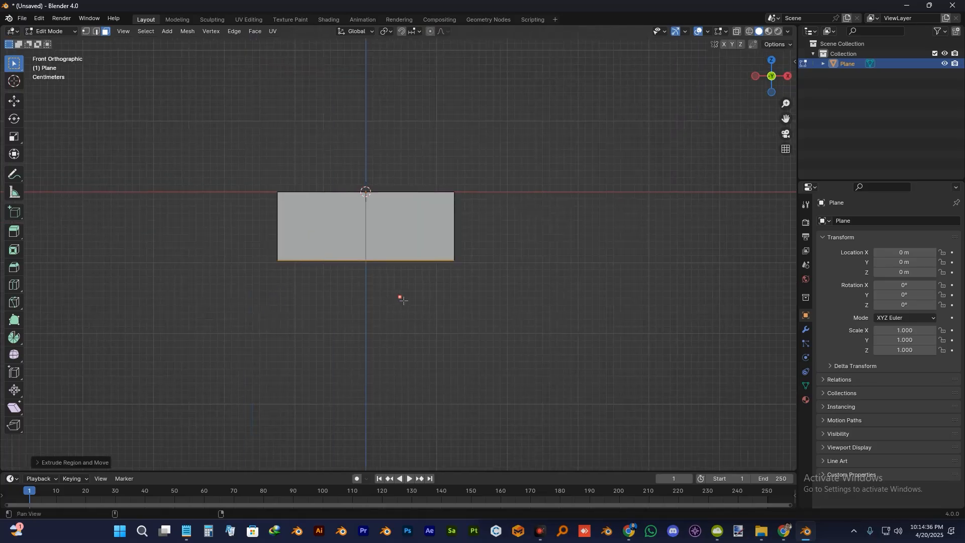
scroll(401, 297, up, 3)
key(g)
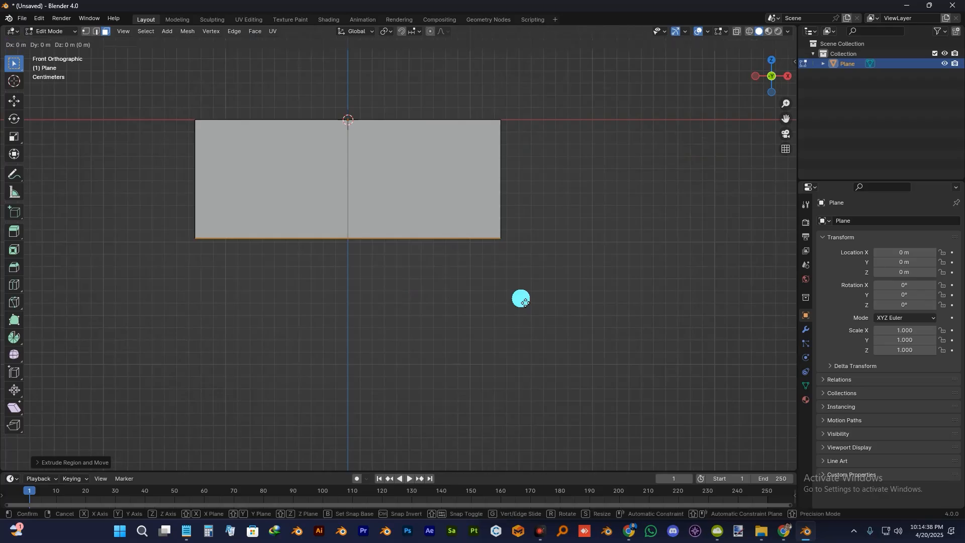
click(521, 326)
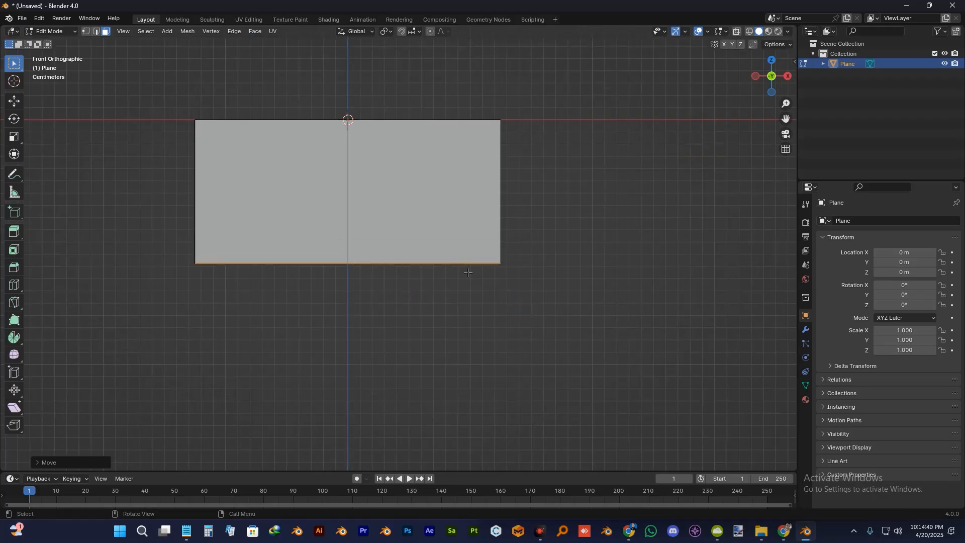
- Delete the faces closing both ends of the long box and return to Object Mode
key(alt+z)
drag(248, 163, 448, 229)
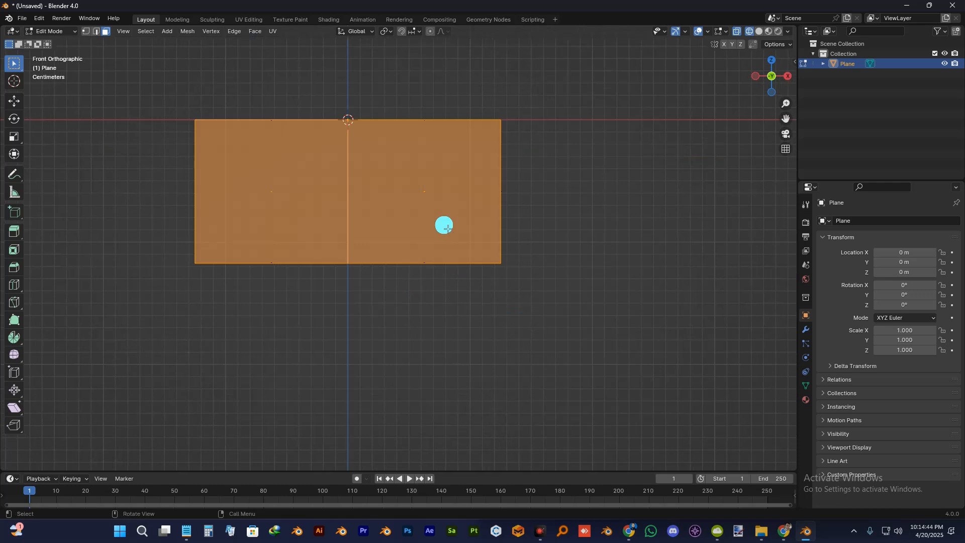
key(x)
click(445, 226)
mouse_move(474, 218)
middle_down()
mouse_move(447, 241)
mouse_move(444, 217)
mouse_move(481, 227)
middle_up()
scroll(481, 227, down, 7)
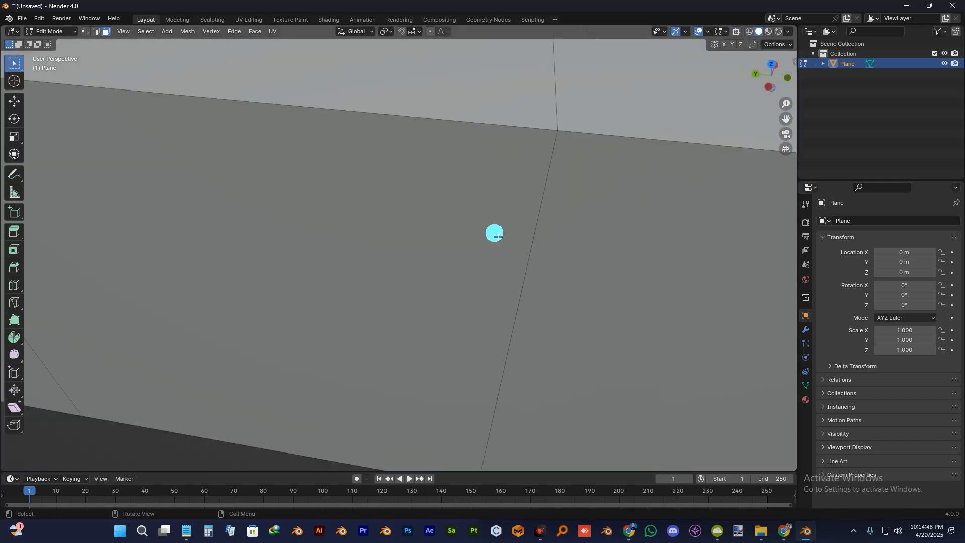
middle_drag(626, 222, 383, 232)
scroll(528, 206, down, 5)
key(Tab)
scroll(319, 213, down, 3)
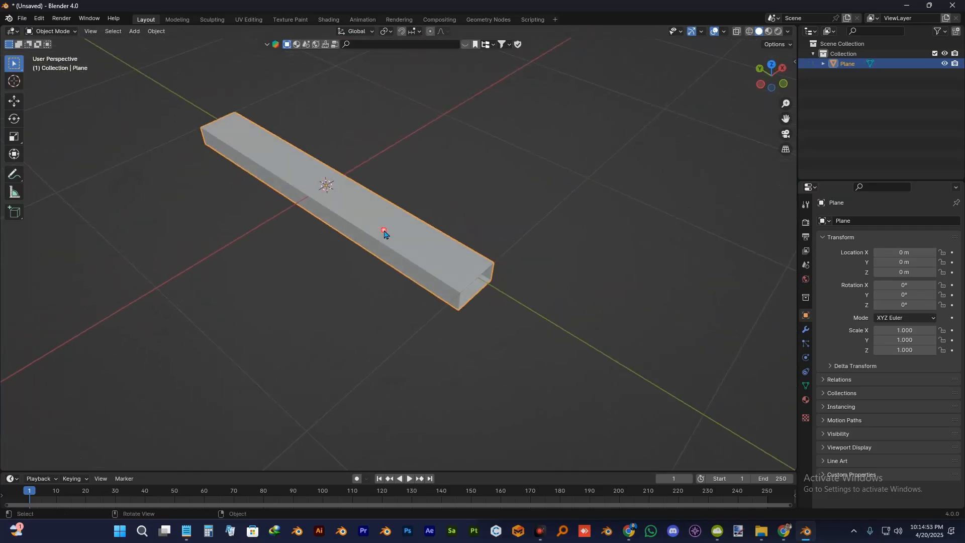
- Add an Array modifier to the open-ended strip with a count of 4
click(805, 329)
key(shift+a)
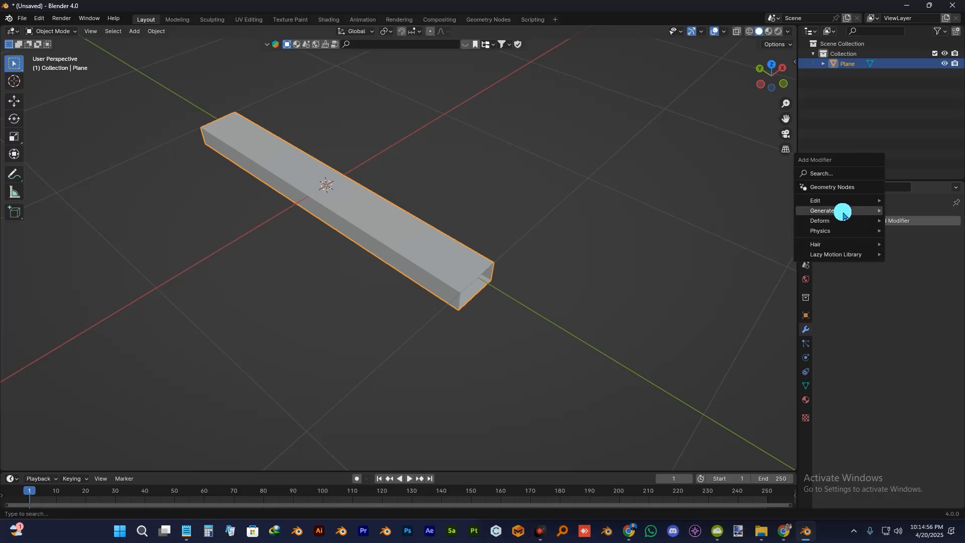
mouse_move(844, 210)
click(771, 213)
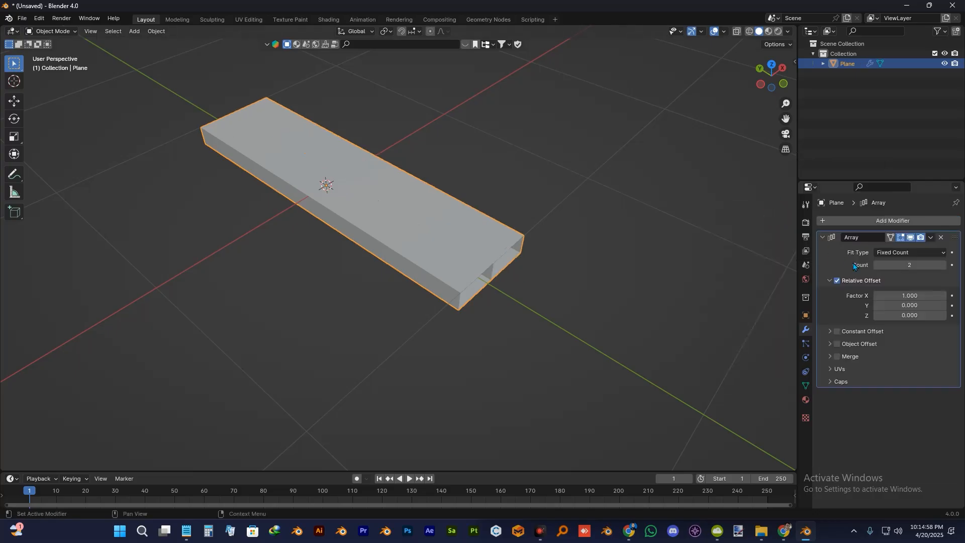
click(943, 266)
click(942, 266)
click(943, 267)
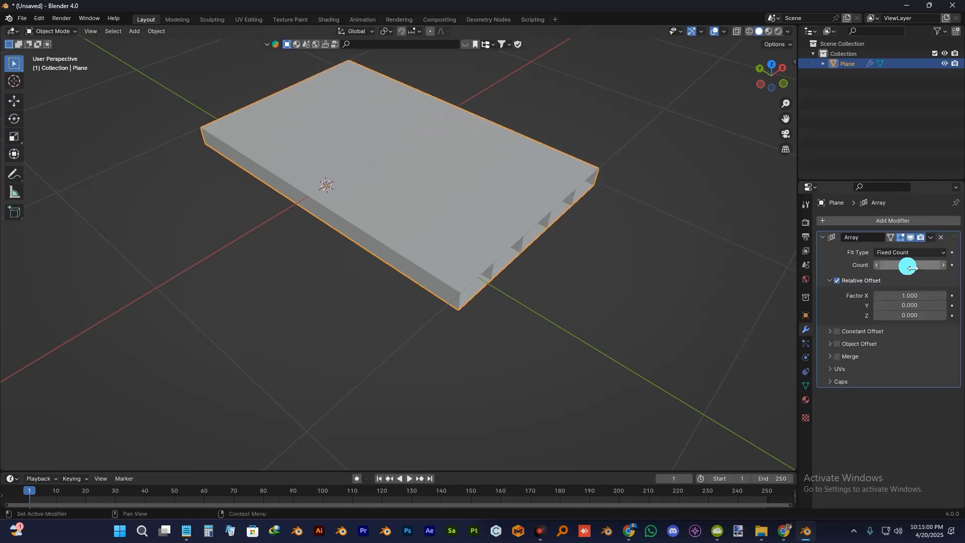
click(878, 264)
- Set the array's relative offset factors to X 0 and Y 1, and apply the modifier
click(899, 296)
text(0)
key(Return)
click(904, 305)
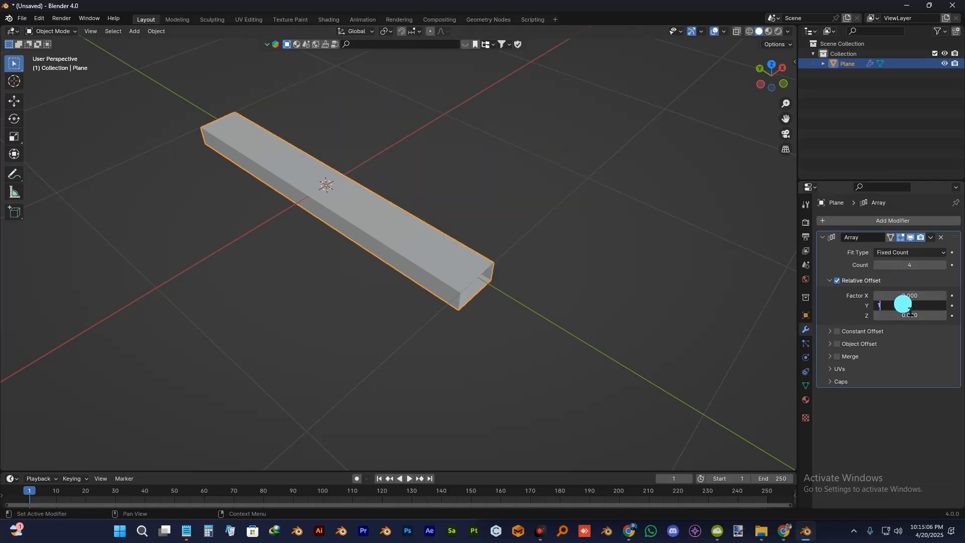
text(1)
key(Return)
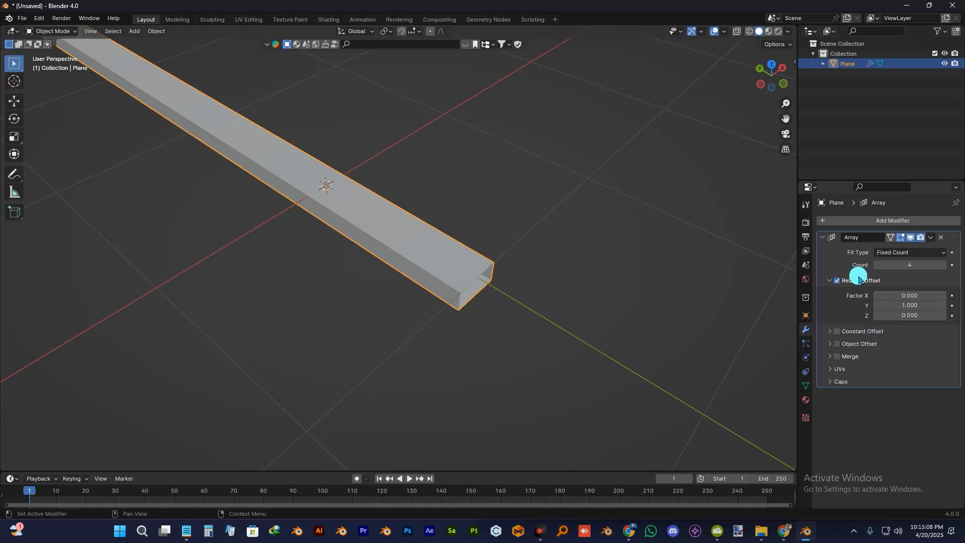
click(931, 238)
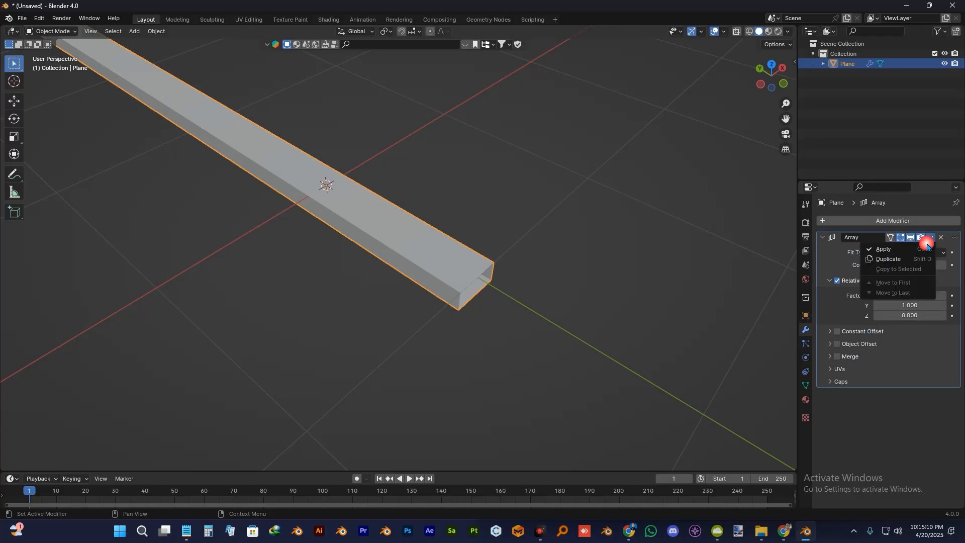
click(878, 250)
- Set the strip's origin to its geometry, snap the strip to the 3D cursor and deselect it
middle_drag(533, 251, 496, 251)
right_click(459, 235)
click(439, 277)
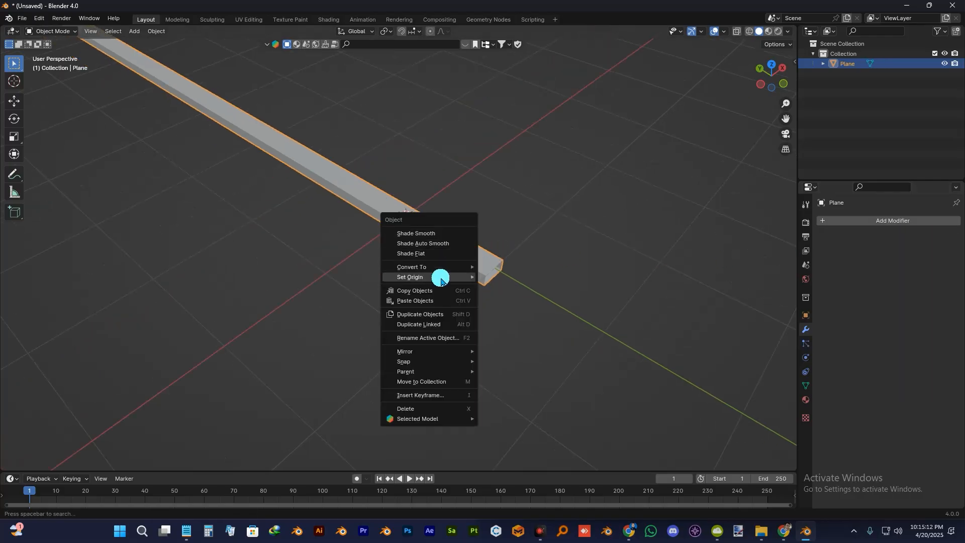
click(509, 290)
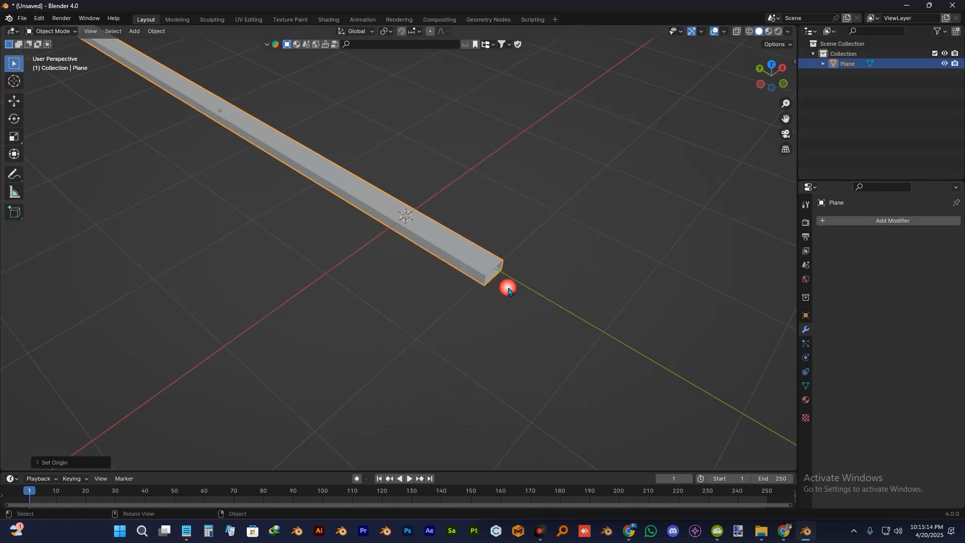
scroll(465, 265, down, 3)
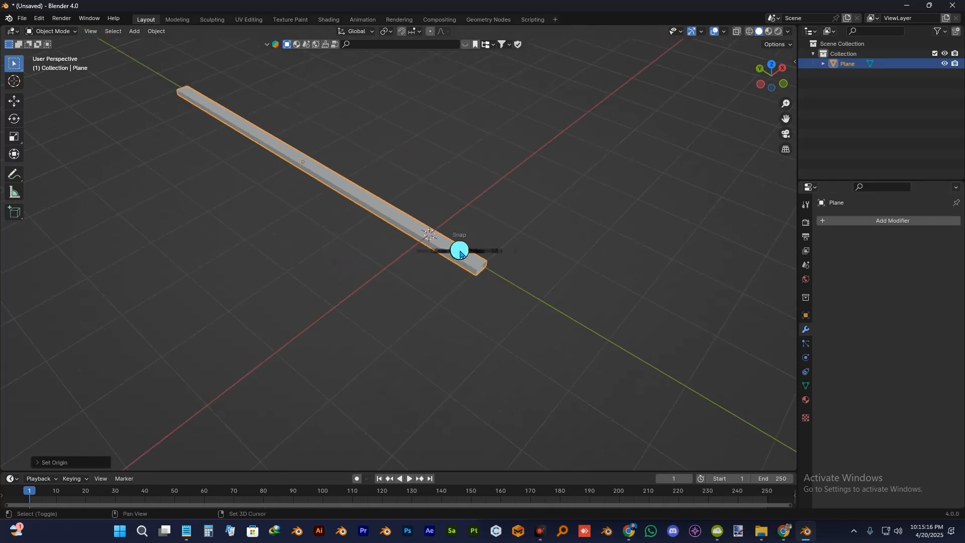
click(461, 200)
middle_drag(477, 243, 476, 207)
click(472, 205)
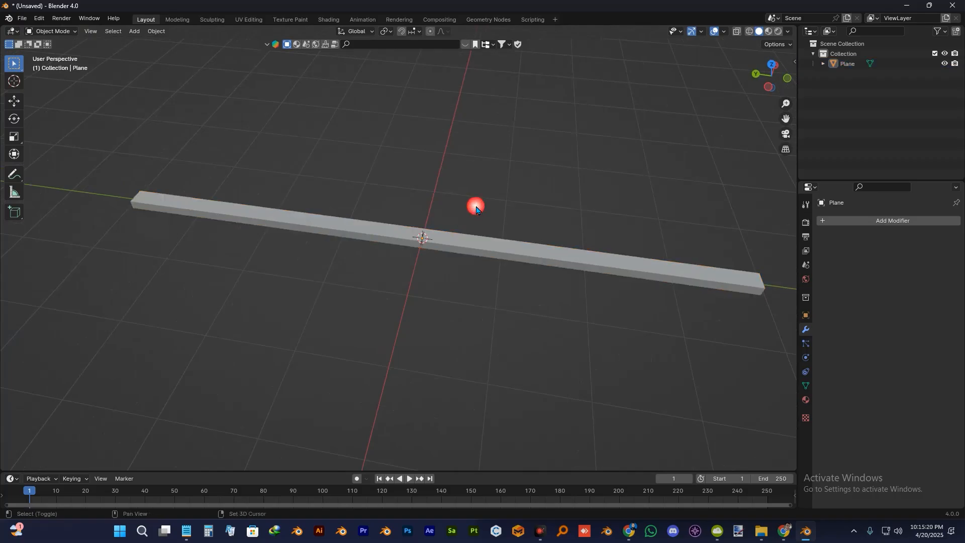
- Add a mesh circle at the scene's center and convert it to a curve
key(shift+a)
click(525, 229)
middle_drag(493, 250, 496, 288)
right_click(476, 228)
mouse_move(477, 221)
click(508, 218)
- Add a Curve modifier to the strip and assign the circle as its curve object
click(496, 290)
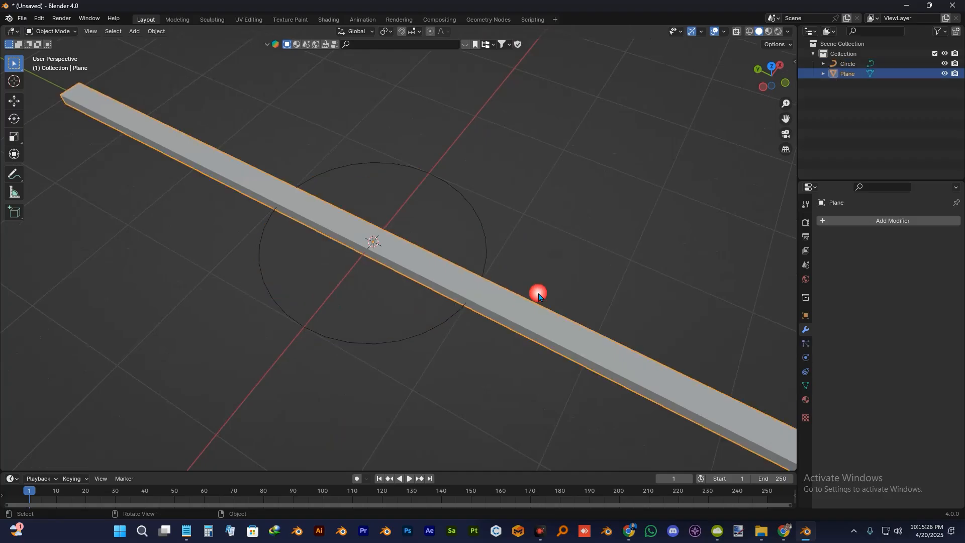
drag(578, 315, 540, 404)
drag(618, 282, 564, 379)
click(835, 221)
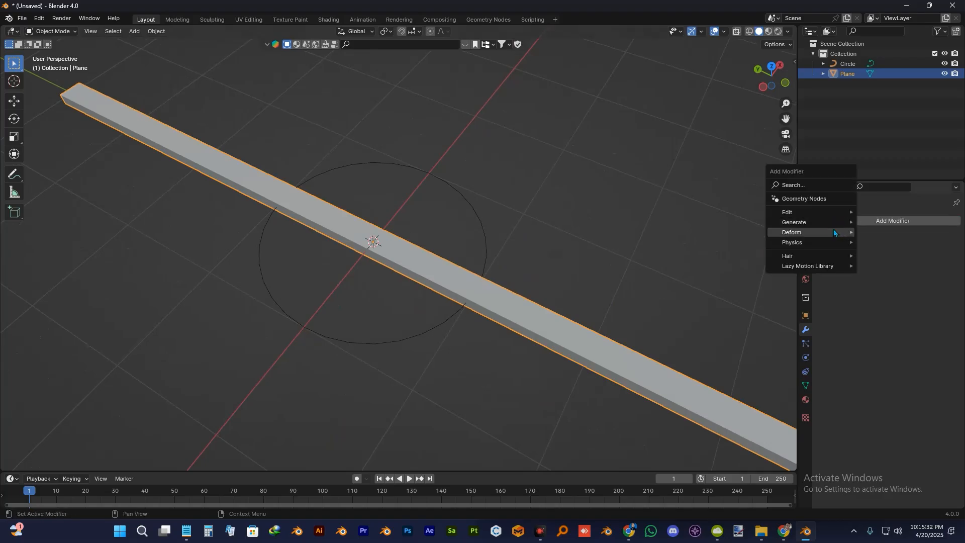
mouse_move(830, 230)
click(886, 251)
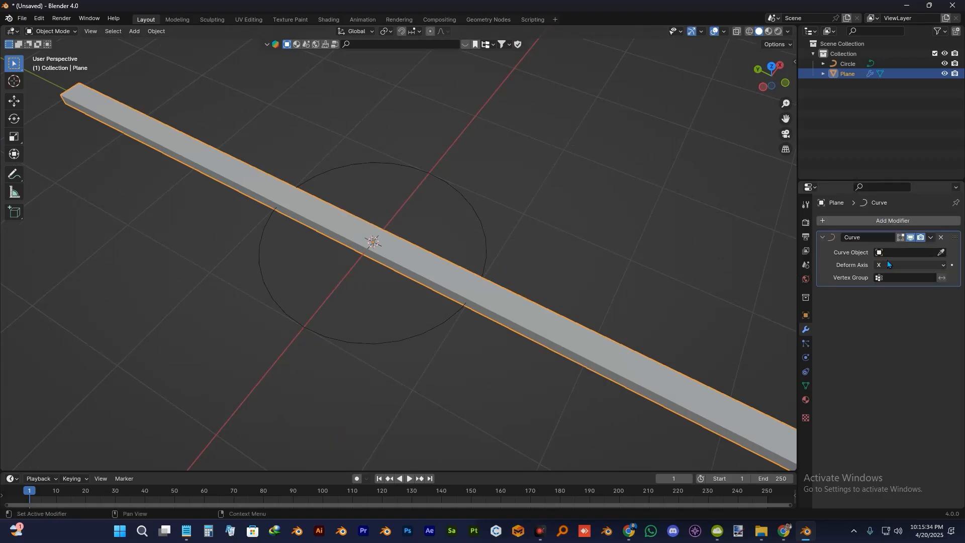
click(884, 252)
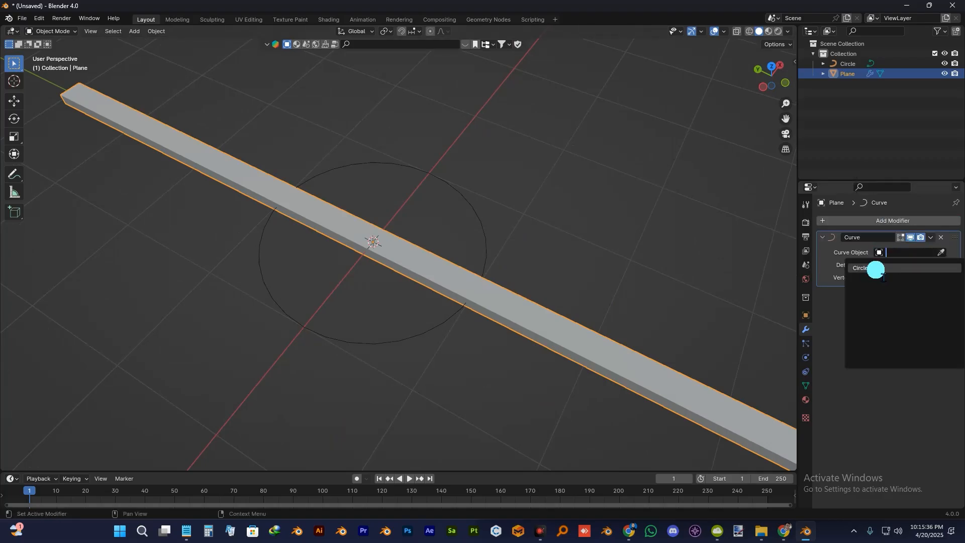
click(913, 262)
click(936, 253)
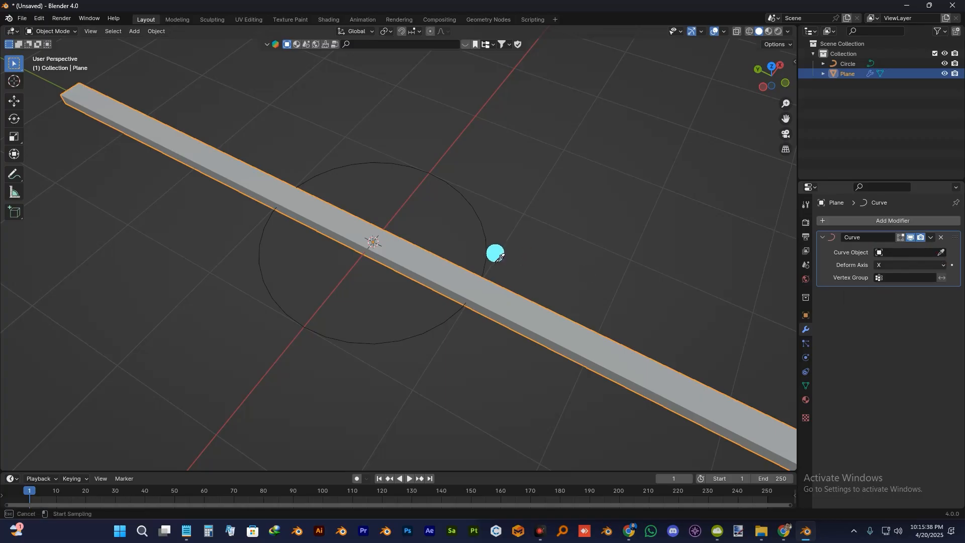
click(486, 252)
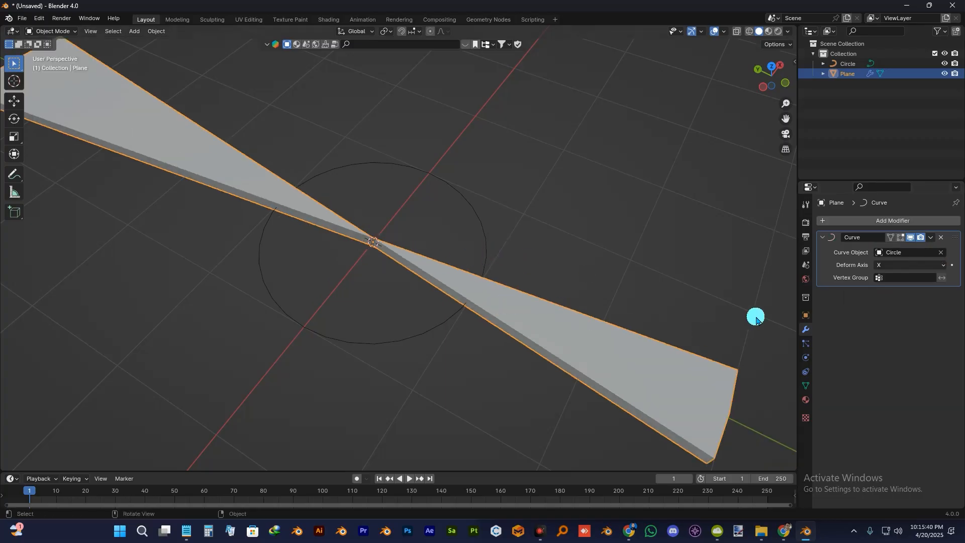
- Set the Curve modifier's deform axis to Y so the strip bends around the circle
click(883, 265)
click(887, 288)
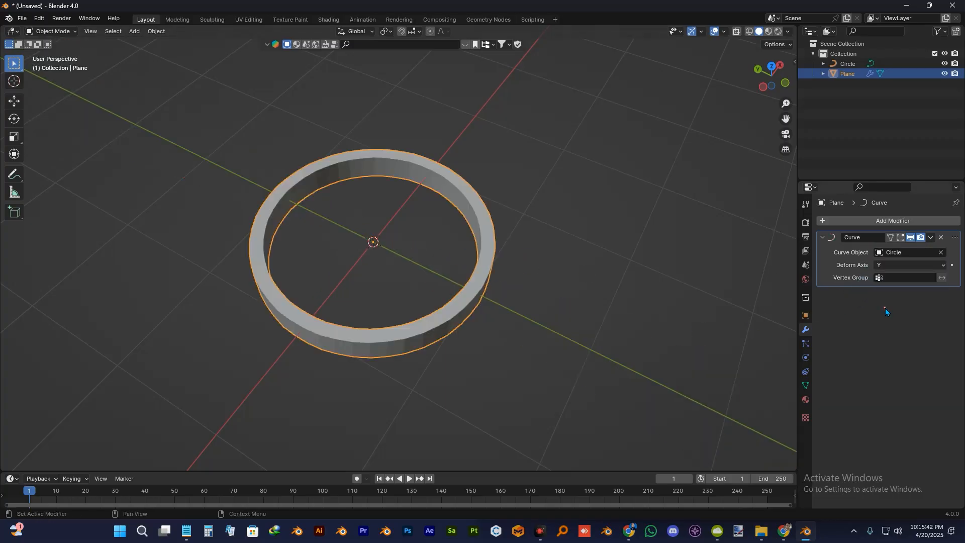
scroll(532, 284, up, 3)
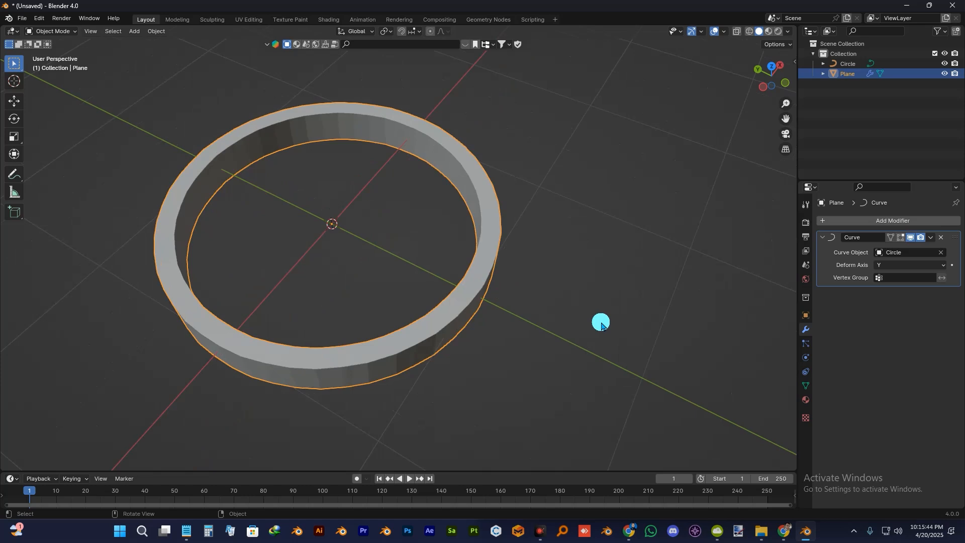
- Scale the strip down to leave a gap between the ring's ends, and apply the Curve modifier
key(s)
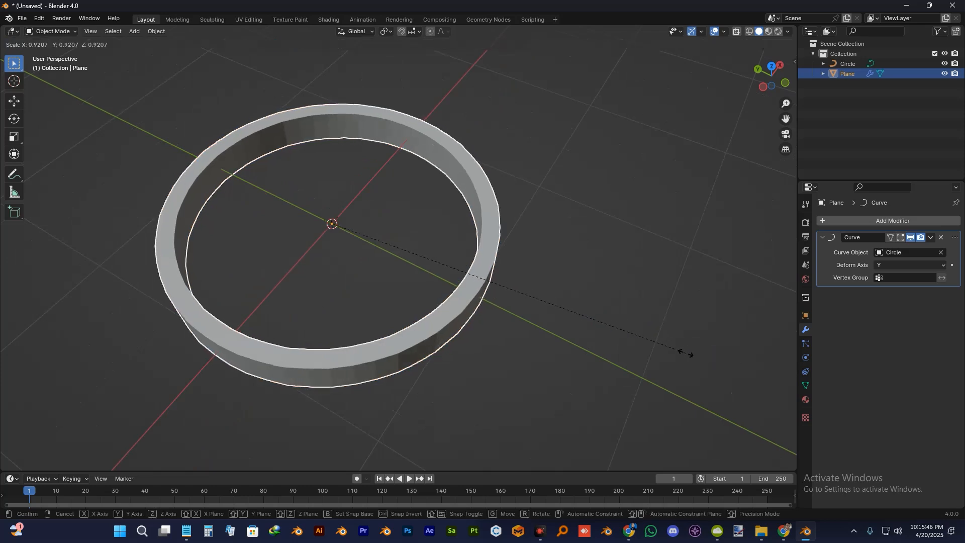
click(601, 344)
middle_drag(598, 343, 492, 345)
scroll(491, 346, up, 1)
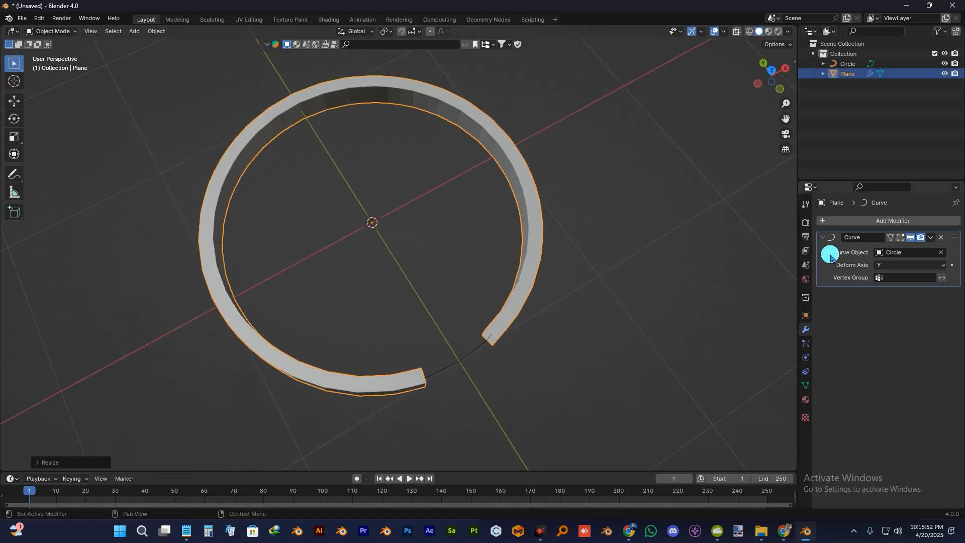
key(ctrl+a)
- Find the "add curve" add-ons in the preferences, enable Add Curve: Extra Objects, and save the preferences
click(39, 18)
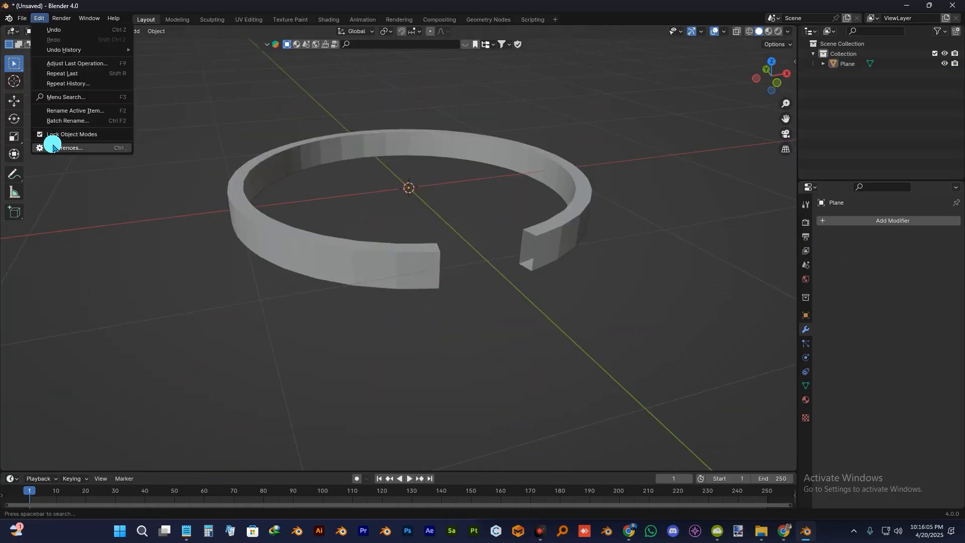
click(47, 144)
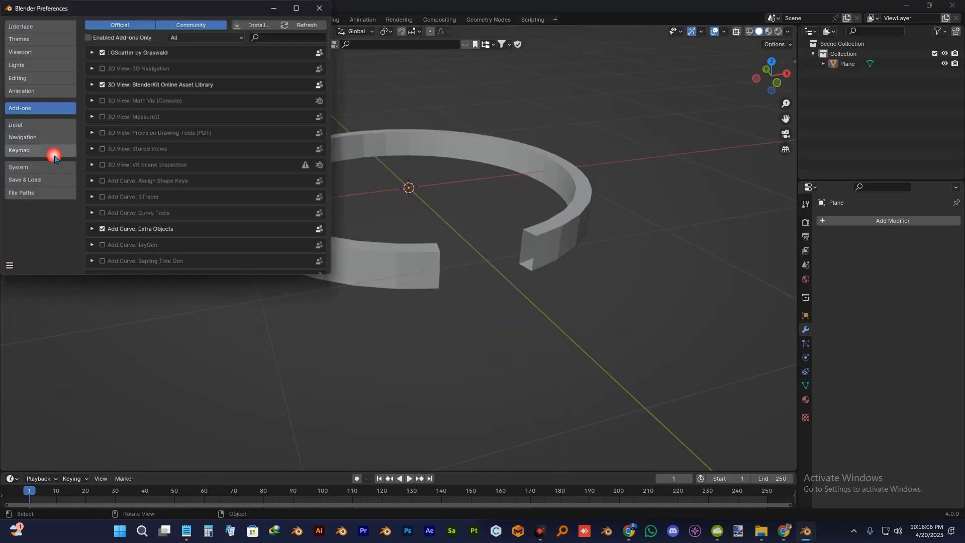
click(276, 37)
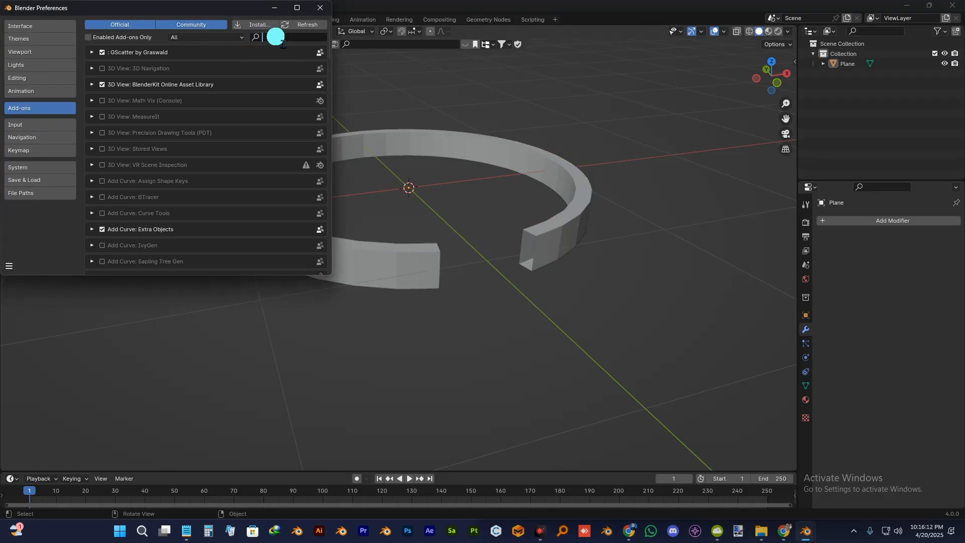
text(add curve)
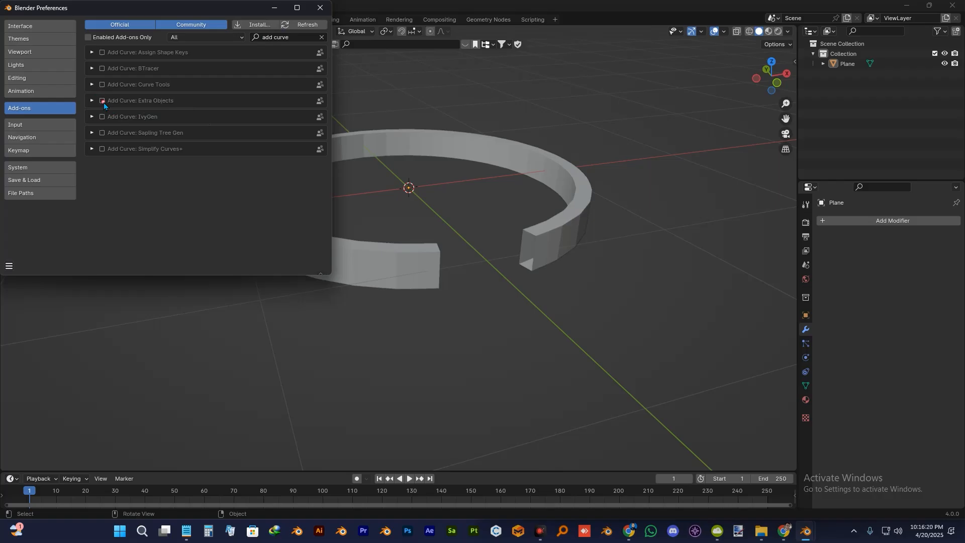
click(13, 261)
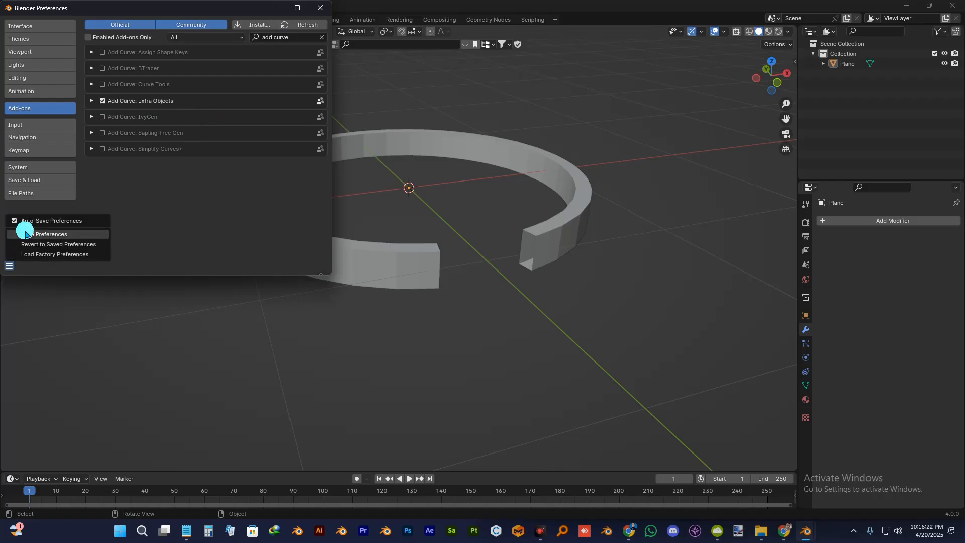
click(26, 232)
click(318, 11)
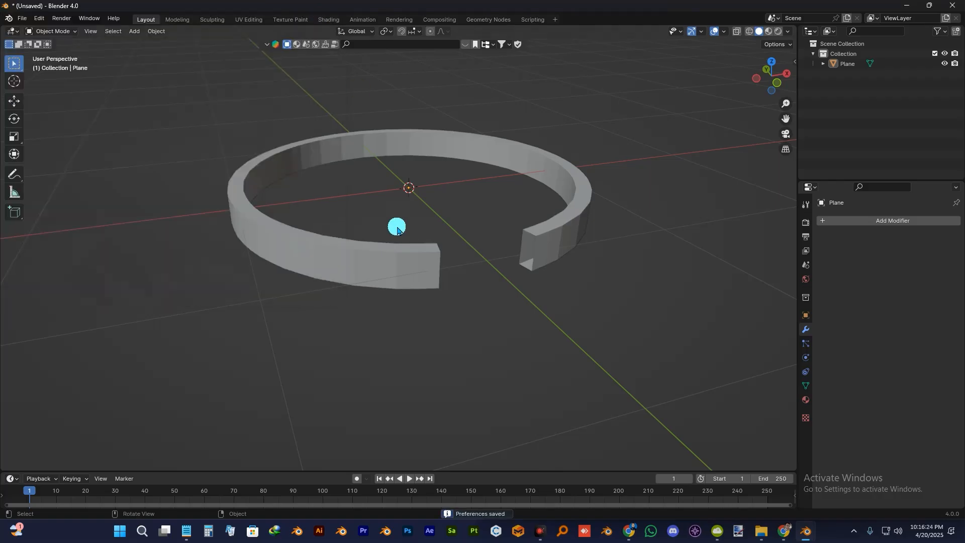
- Select the open ring object
scroll(397, 250, up, 2)
mouse_move(427, 280)
middle_down()
mouse_move(417, 294)
mouse_move(420, 285)
middle_up()
drag(517, 172, 366, 312)
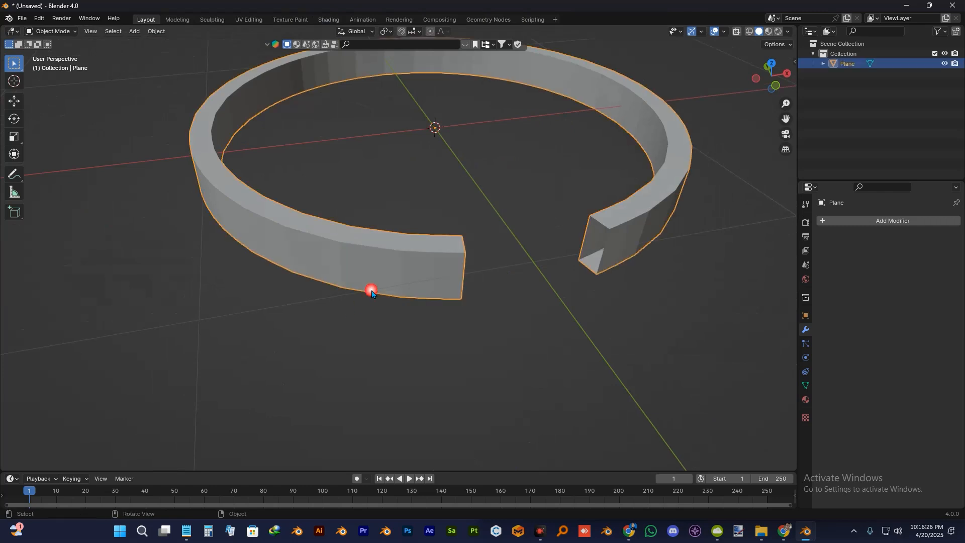
scroll(371, 289, down, 3)
middle_drag(380, 258, 399, 248)
- Try generating a Celtic Links knot curve from the ring, inspect its braid, and undo it
key(shift+a)
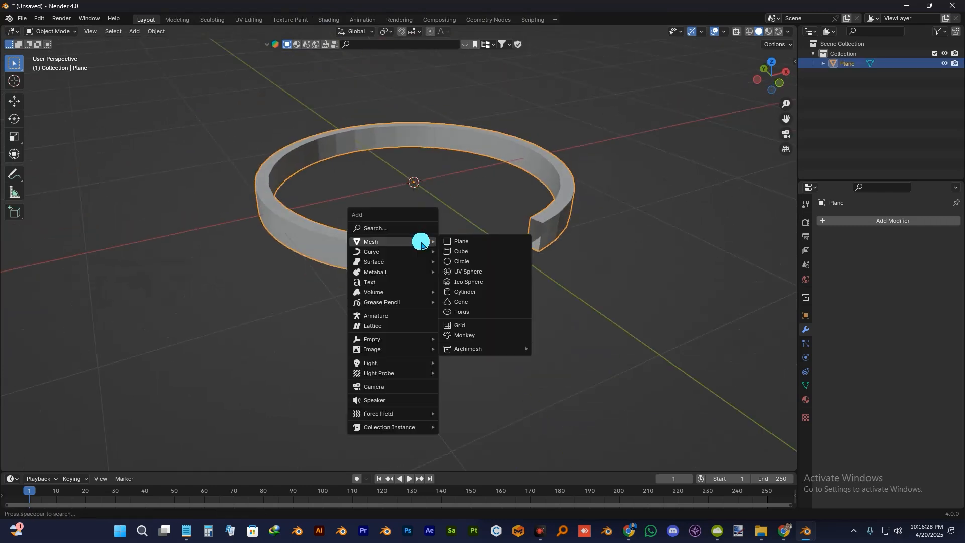
mouse_move(399, 252)
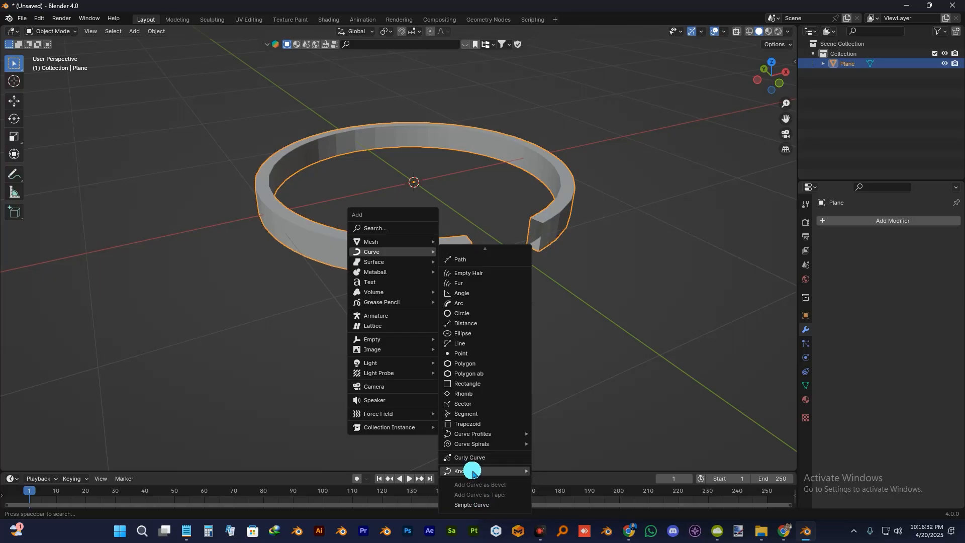
mouse_move(472, 471)
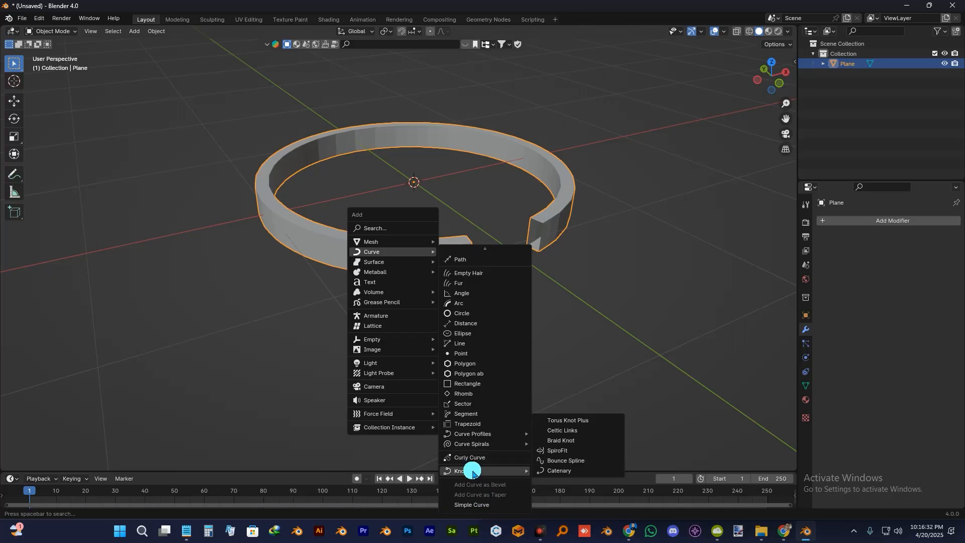
click(577, 431)
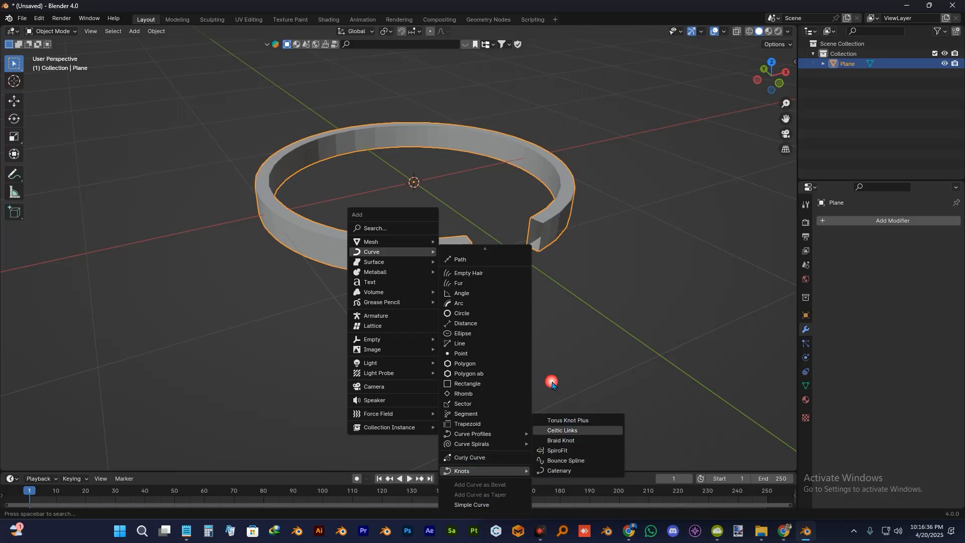
middle_drag(440, 247, 526, 269)
scroll(461, 319, up, 5)
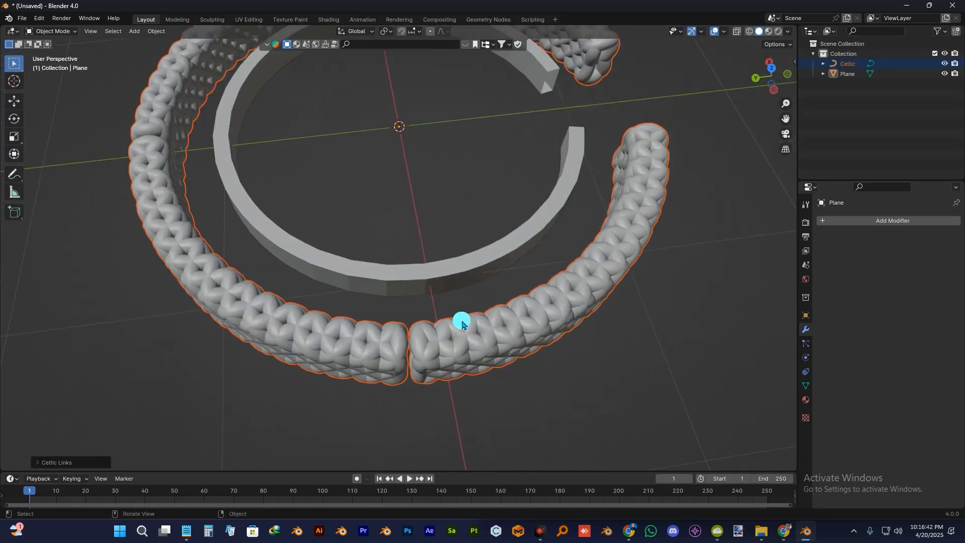
middle_drag(411, 354, 400, 353)
scroll(442, 295, down, 4)
middle_drag(459, 301, 405, 238)
scroll(469, 283, down, 1)
middle_drag(469, 285, 509, 252)
key(ctrl+z)
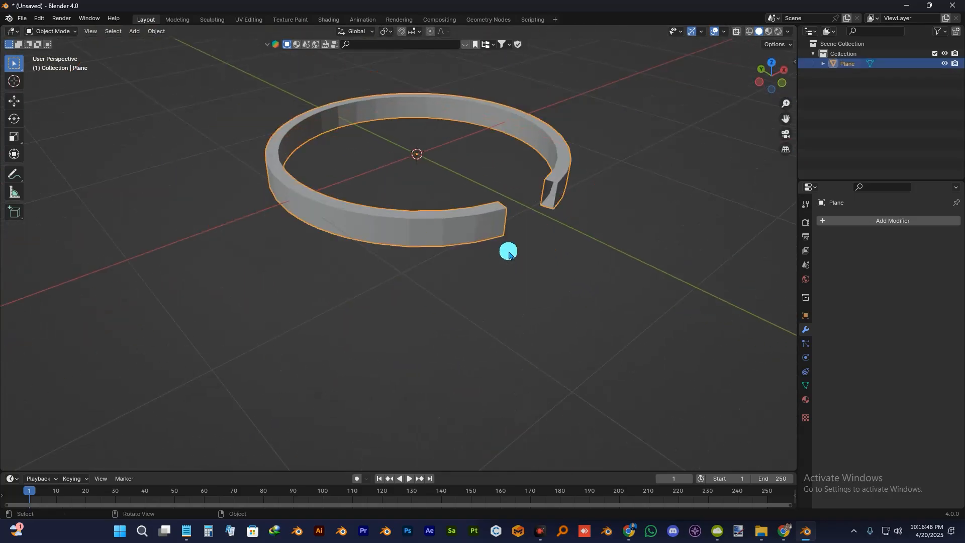
- Select the ring's entire mesh in Edit Mode and recalculate its normals
scroll(491, 213, up, 3)
middle_drag(491, 213, 468, 234)
key(Tab)
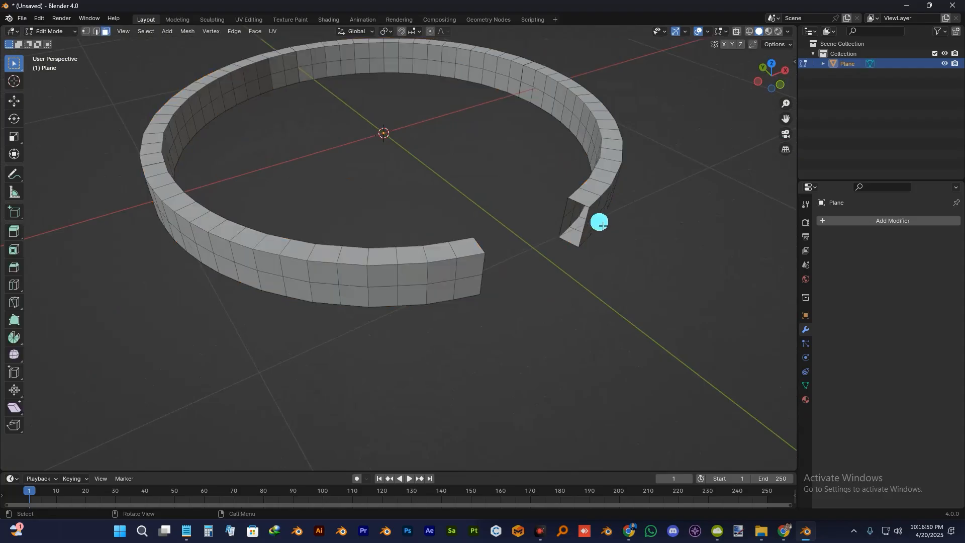
scroll(558, 236, down, 3)
key(a)
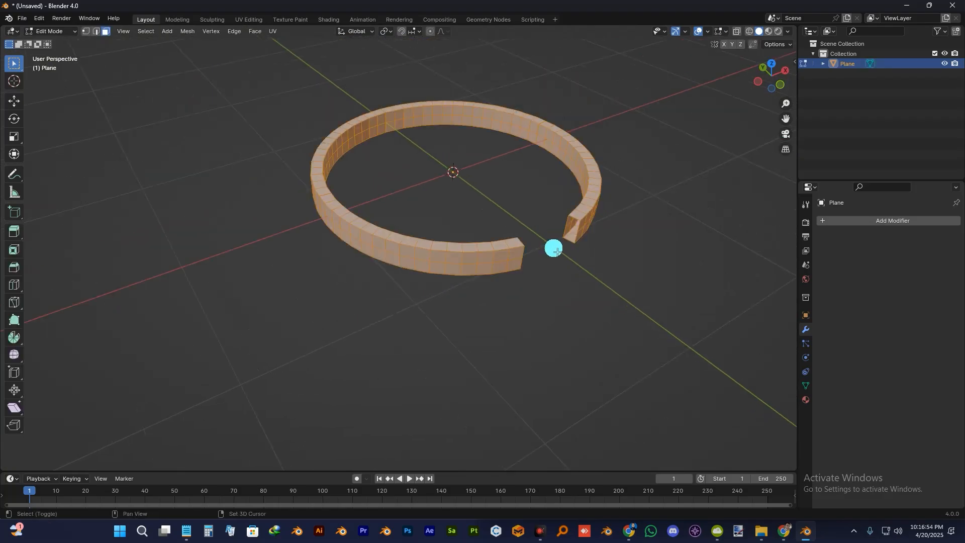
key(shift+n)
scroll(507, 218, up, 2)
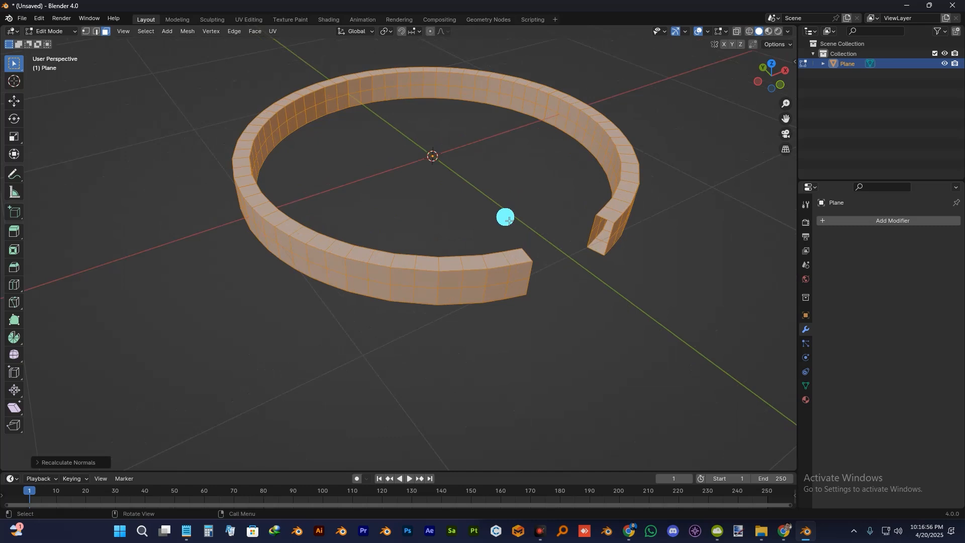
- Merge the ring's vertices by distance and return to Object Mode
key(comma)
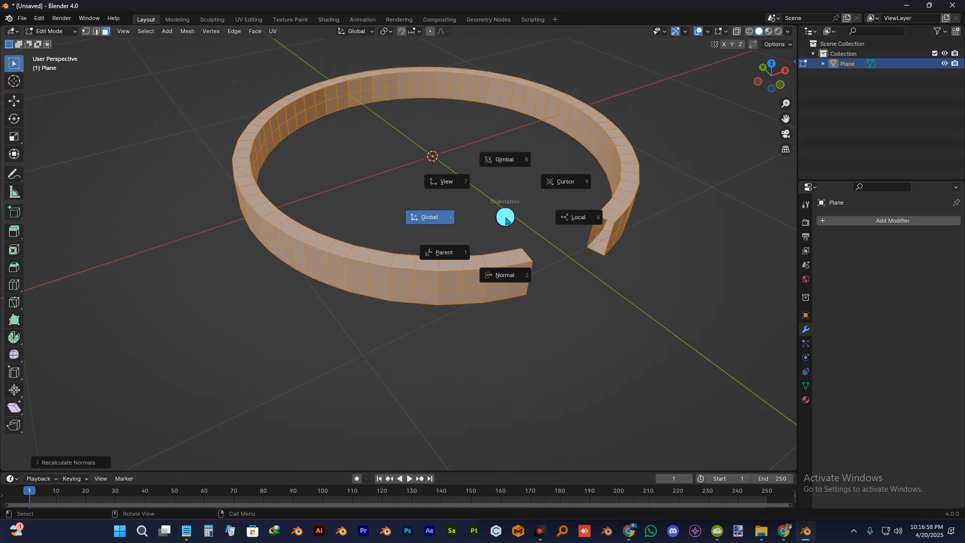
key(Escape)
key(m)
click(507, 218)
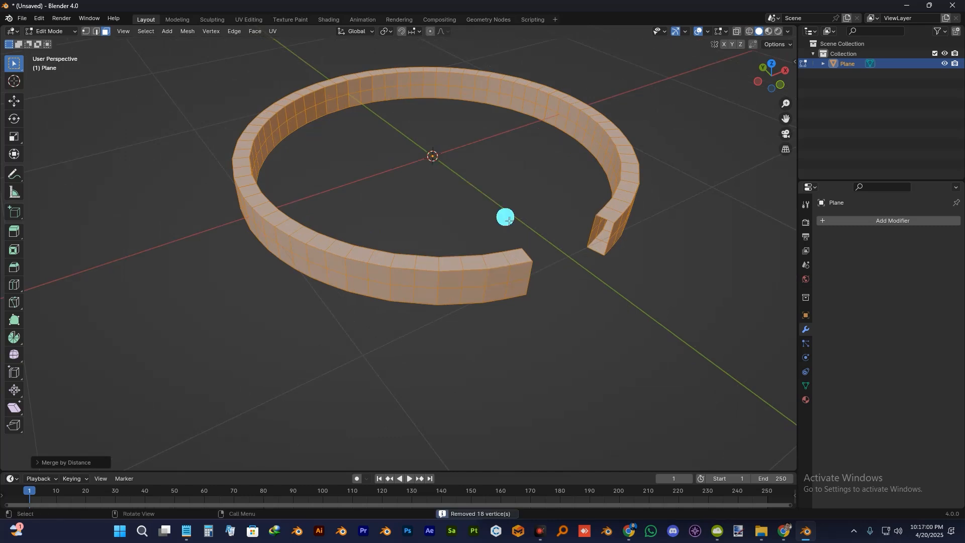
key(Tab)
middle_drag(409, 217, 511, 204)
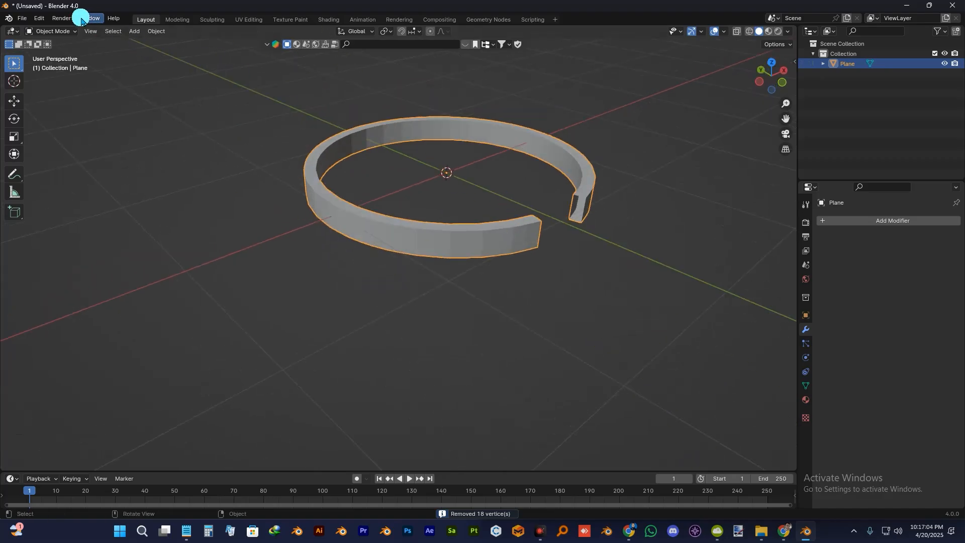
- Apply the ring's scale transform
key(ctrl+a)
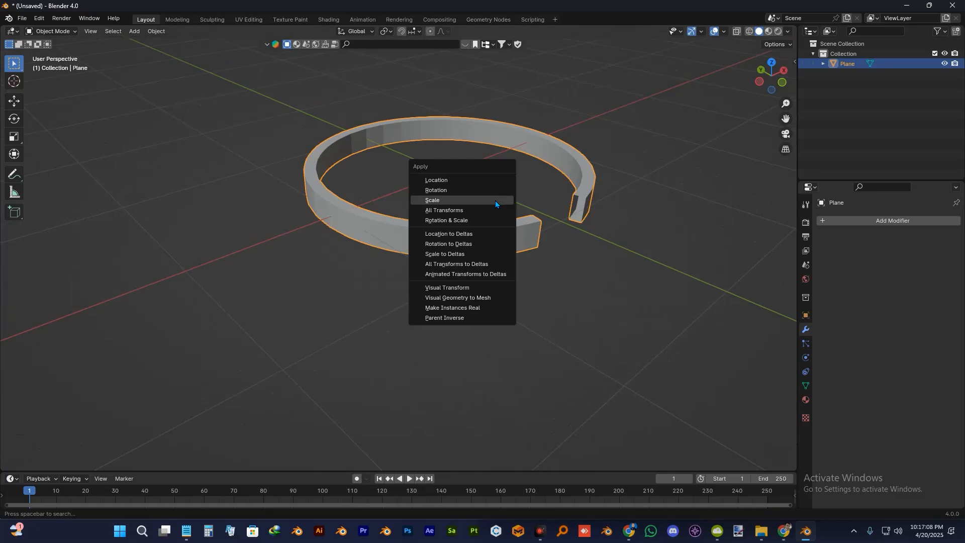
click(490, 200)
key(ctrl+a)
click(405, 181)
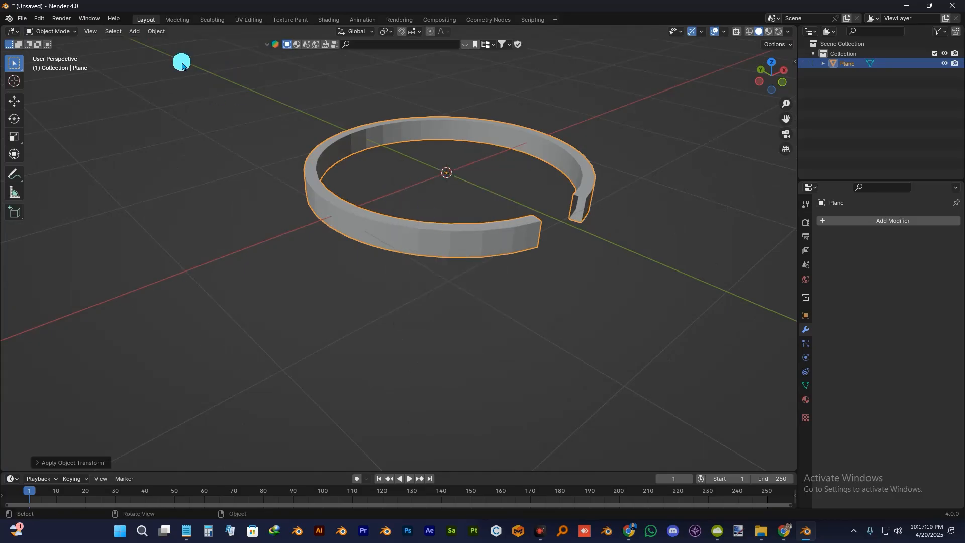
click(39, 18)
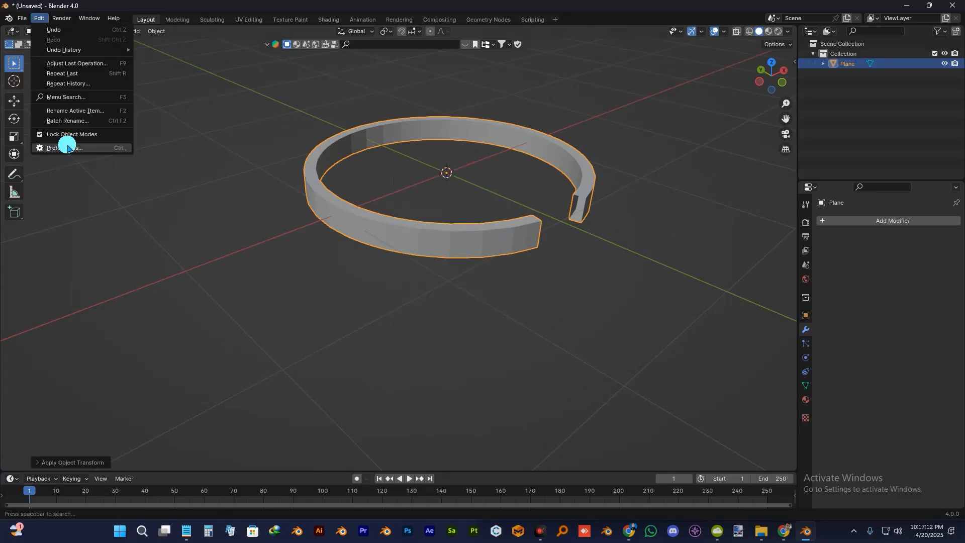
- Add a Celtic Links knot curve generated from the selected ring
key(shift+a)
mouse_move(400, 159)
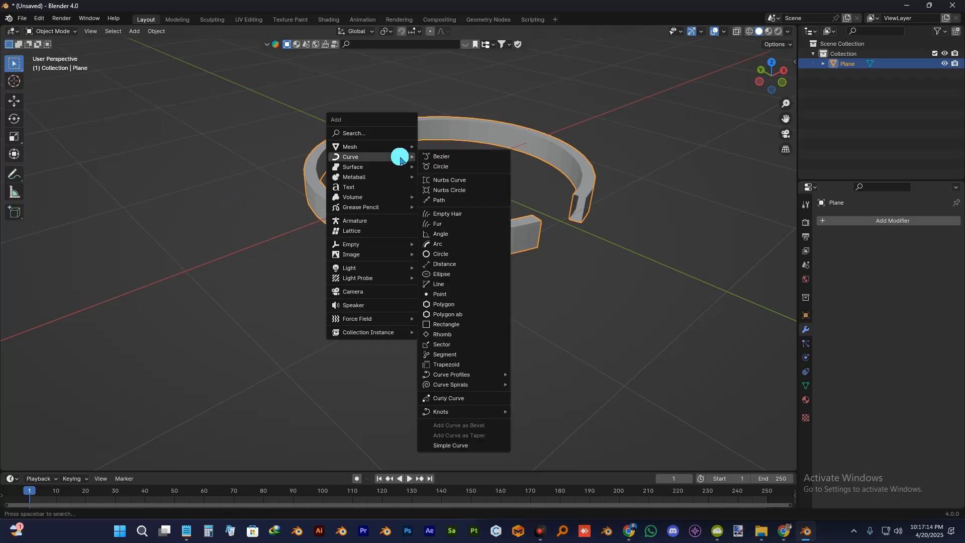
mouse_move(476, 412)
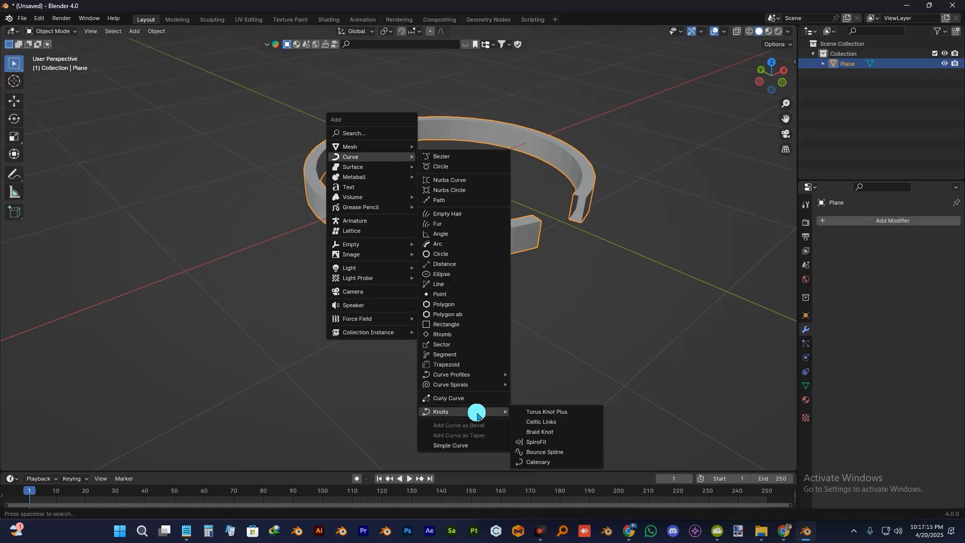
click(541, 423)
click(462, 262)
scroll(480, 232, up, 2)
middle_drag(534, 243, 511, 251)
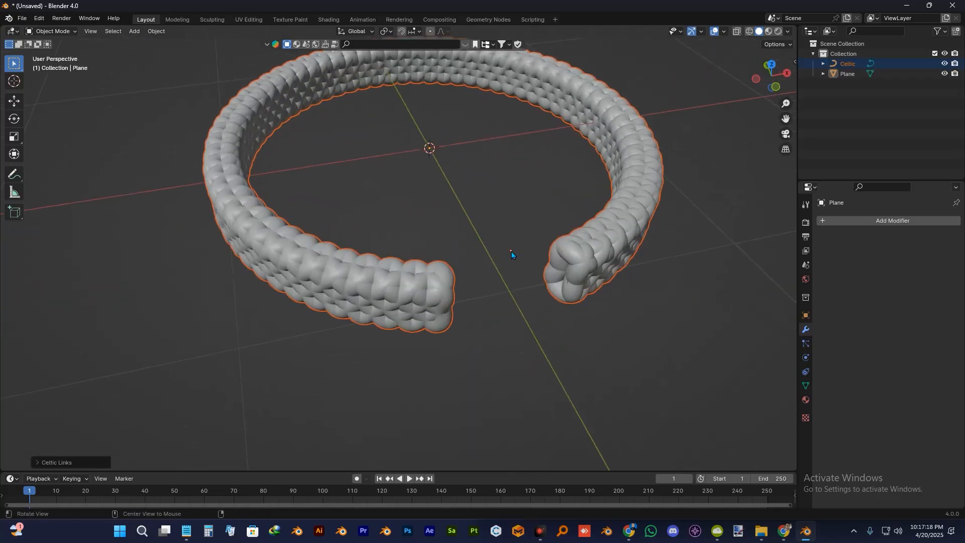
scroll(500, 264, up, 1)
middle_drag(403, 267, 417, 257)
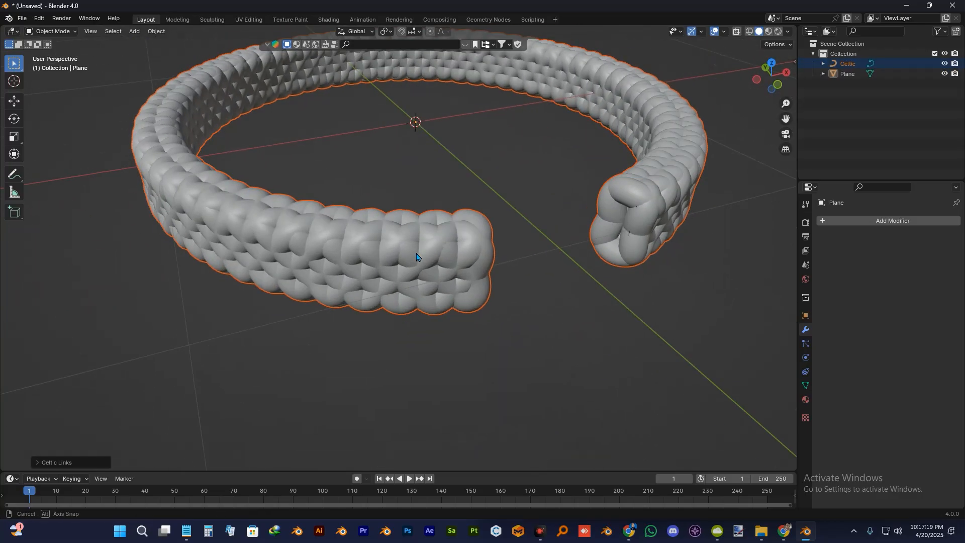
- Set the Celtic Links weave up to -0.015 m, weave down to 0.012 m and bevel depth to 0.03
click(66, 461)
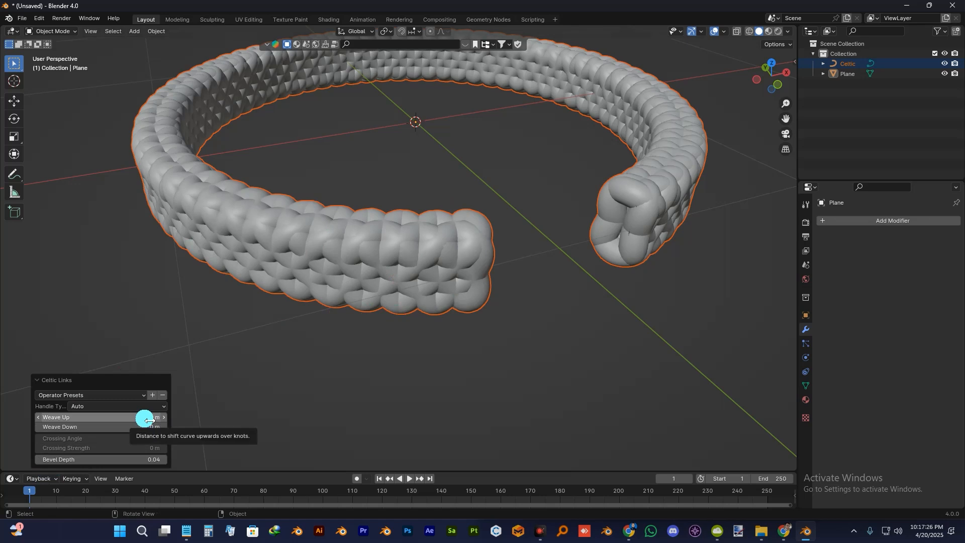
drag(149, 420, 151, 420)
drag(140, 422, 153, 428)
drag(163, 115, 168, 115)
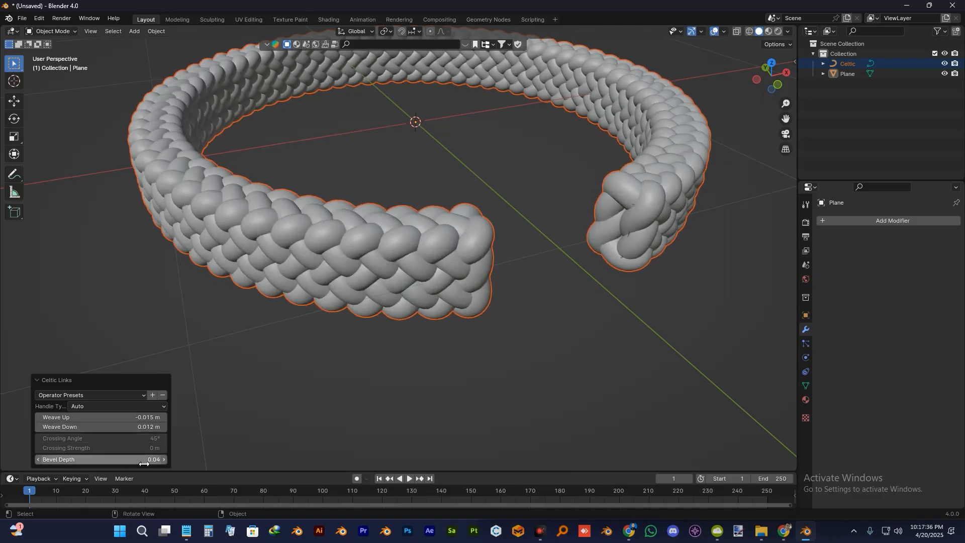
drag(143, 150, 138, 150)
middle_drag(338, 291, 562, 278)
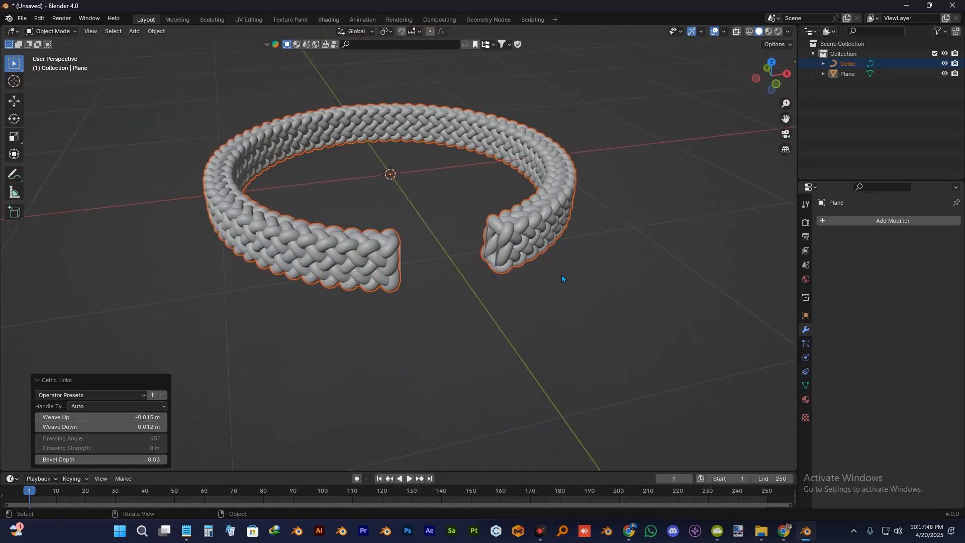
- Select the plain inner ring inside the braid and rotate it 180° about the global Z axis
scroll(562, 279, up, 3)
click(454, 233)
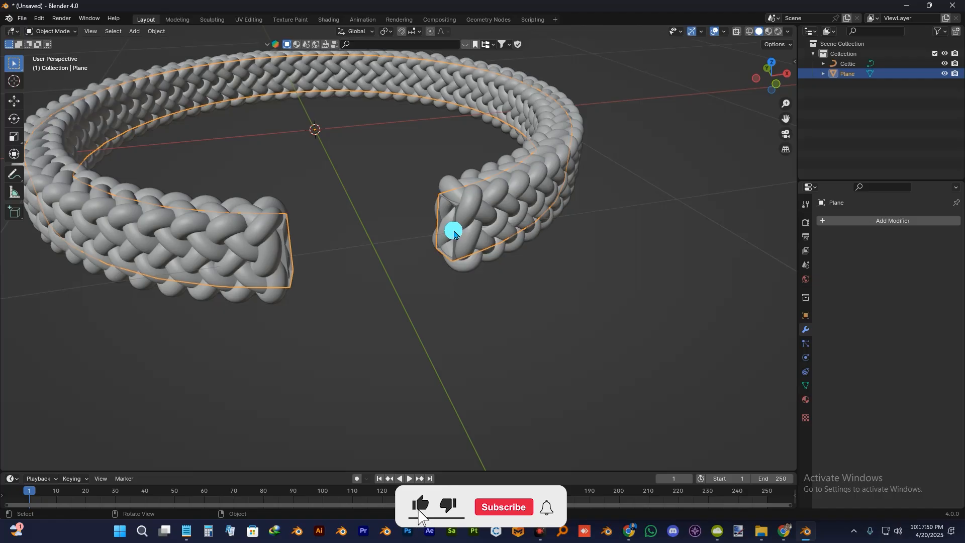
key(KP_7)
scroll(450, 241, down, 3)
shift+middle_drag(457, 186, 480, 221)
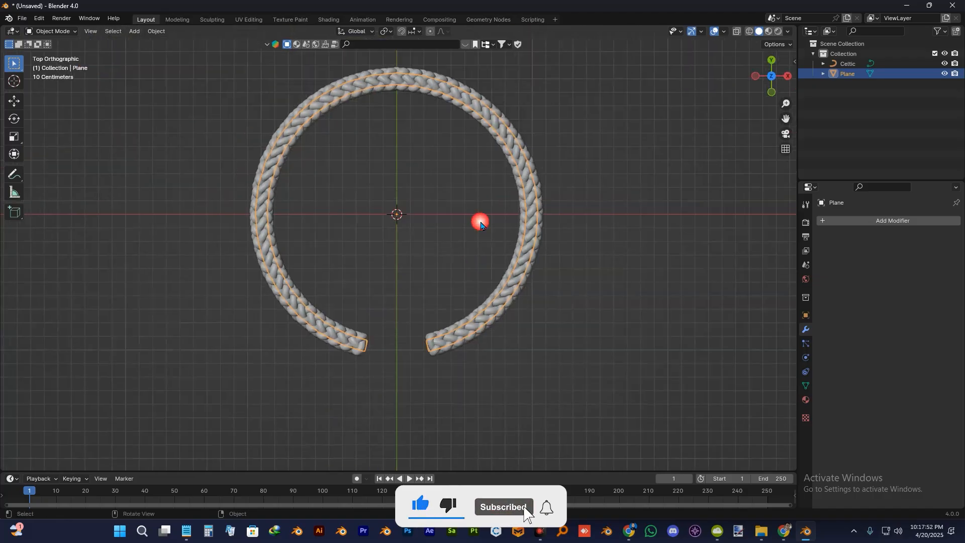
key(r)
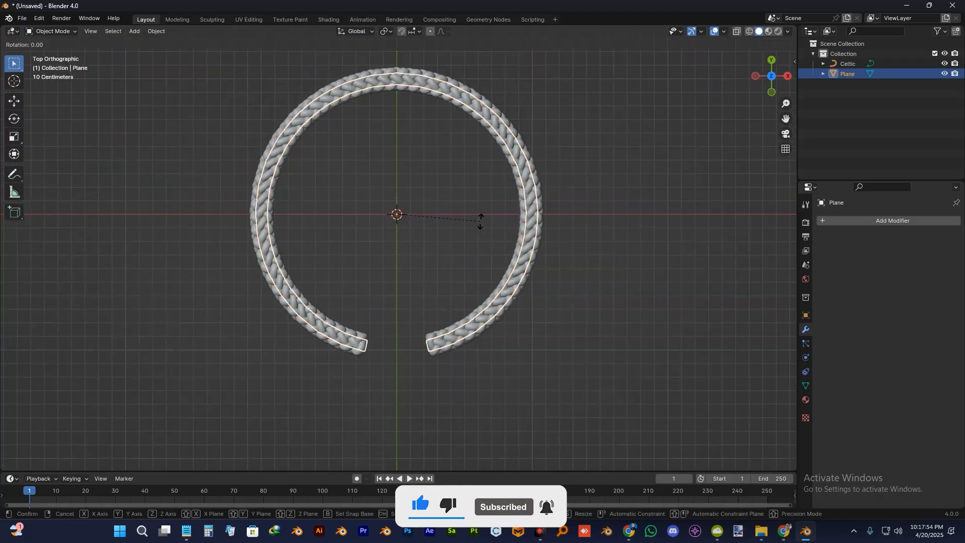
text(z)
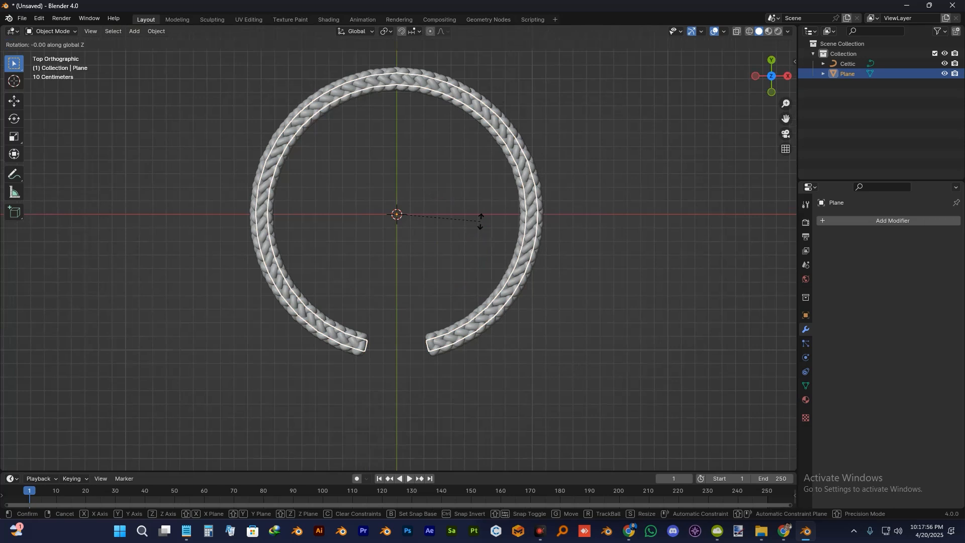
text(180)
key(Return)
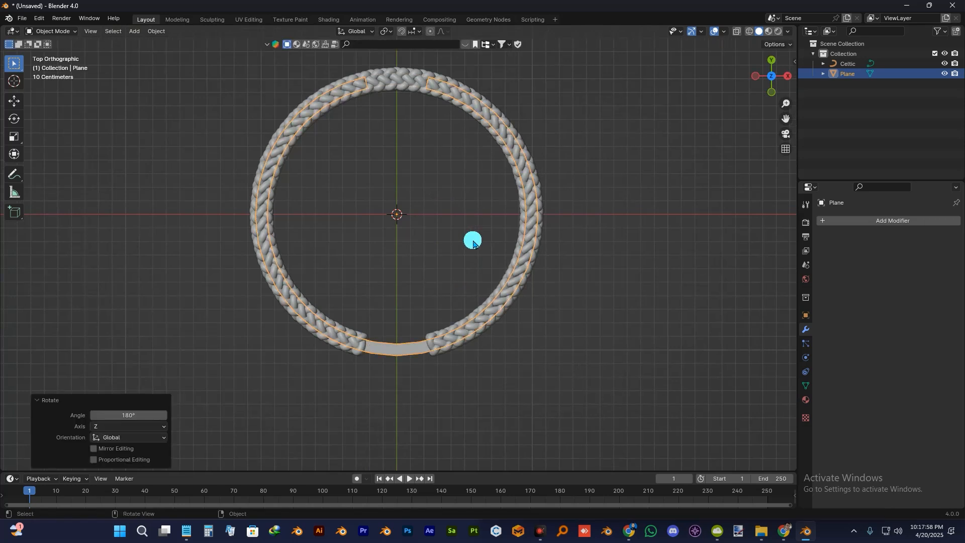
- In Edit Mode, select the centre edge of the ring's exposed gap section and move it about 0.006 m along Y
scroll(452, 309, up, 3)
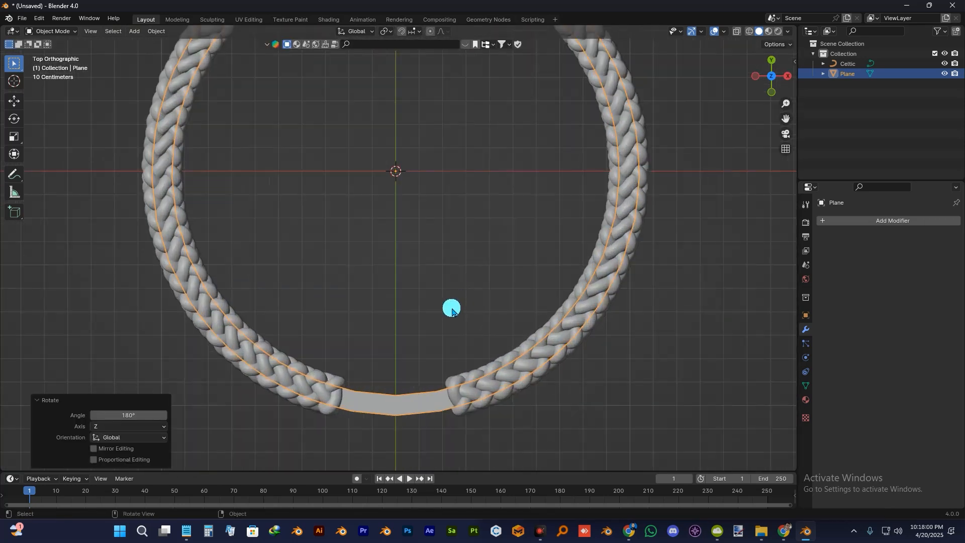
scroll(402, 214, up, 4)
key(Tab)
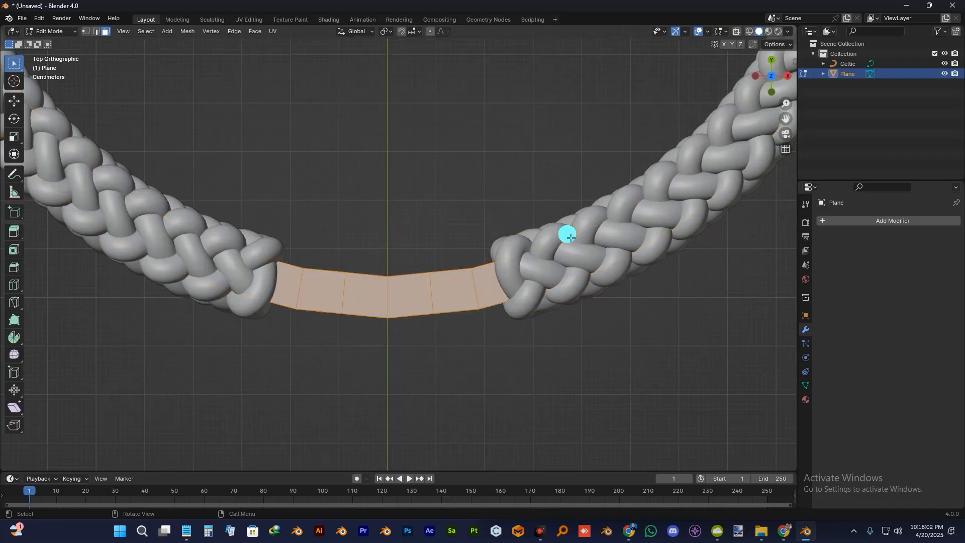
scroll(397, 286, up, 5)
click(413, 287)
key(ctrl+i)
key(2)
click(409, 287)
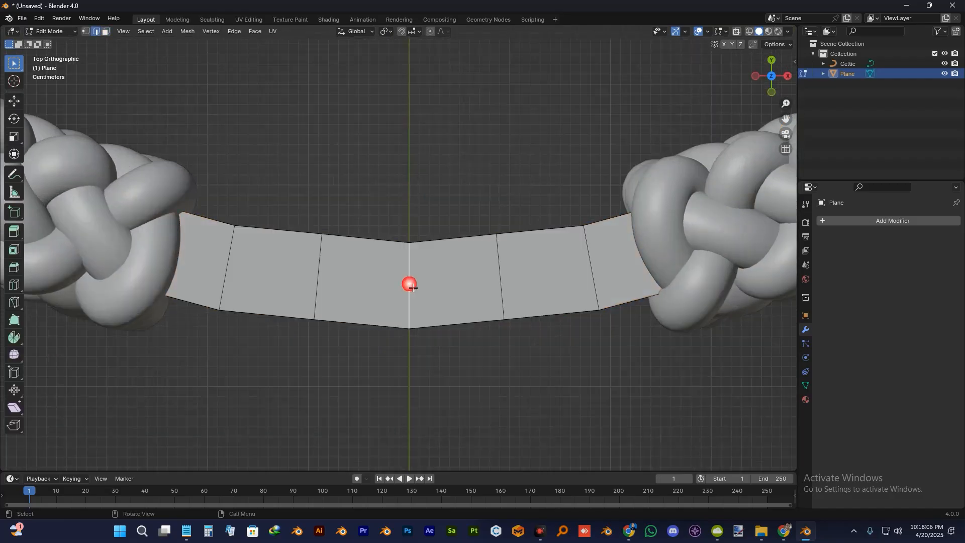
key(shift+z)
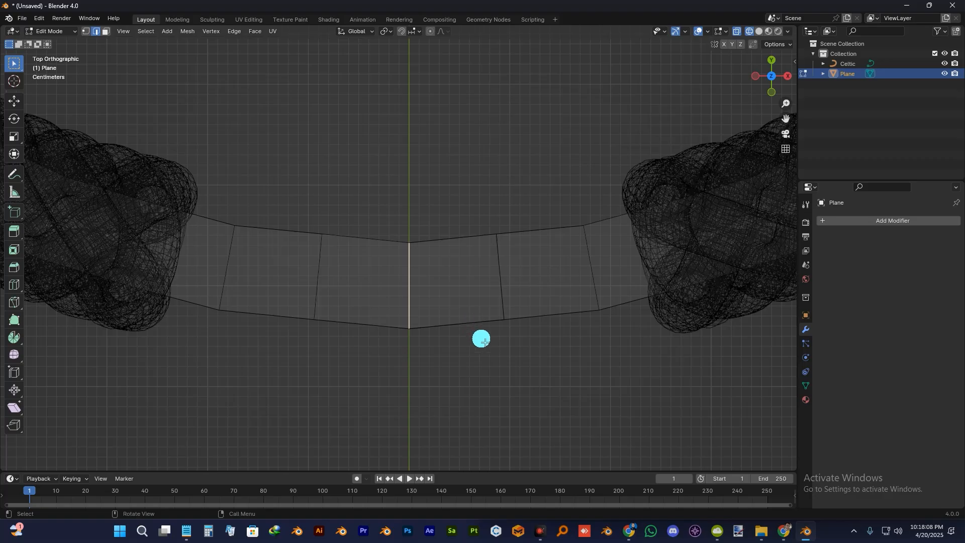
key(g)
key(y)
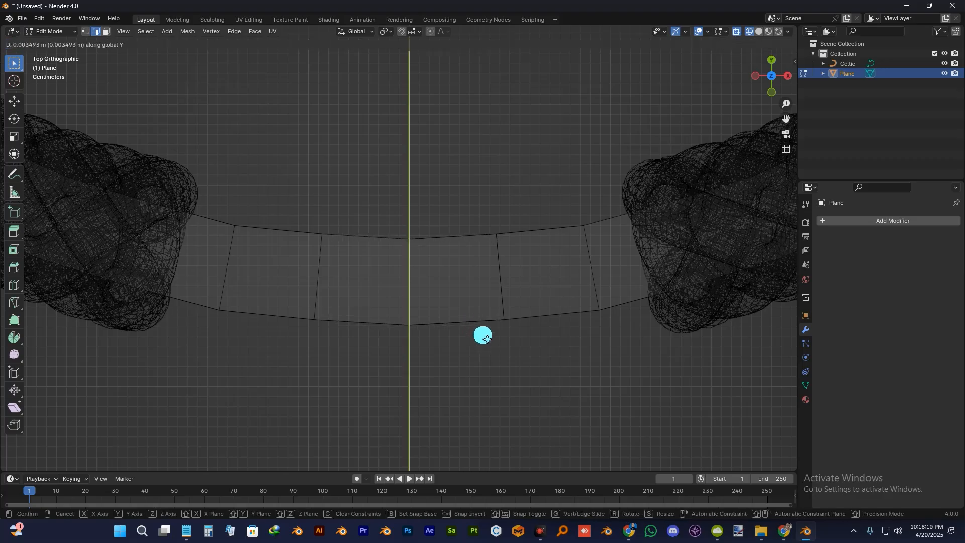
click(486, 335)
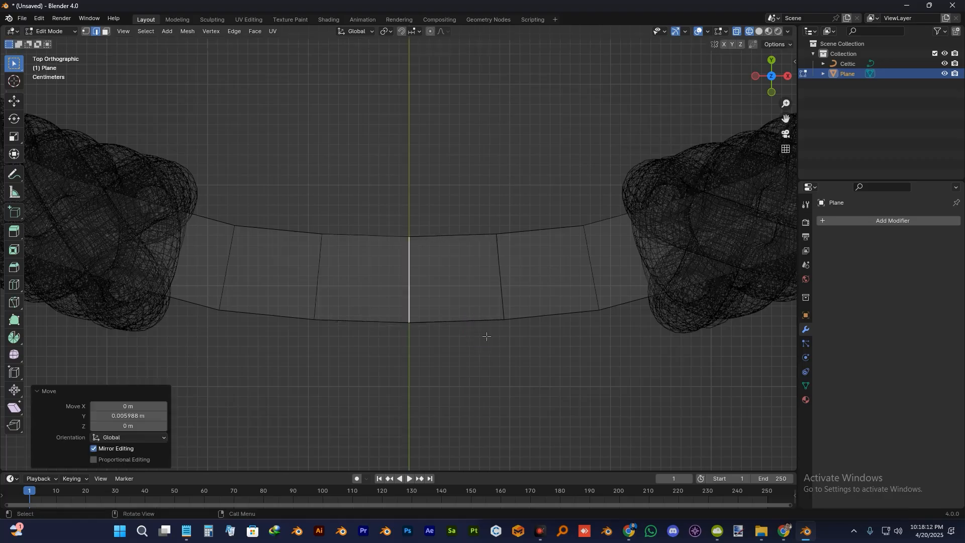
- Extrude the two central face segments of the exposed section in place and shrink them inward by about 0.0236 m
click(427, 286)
key(3)
drag(340, 205, 484, 370)
scroll(466, 308, up, 2)
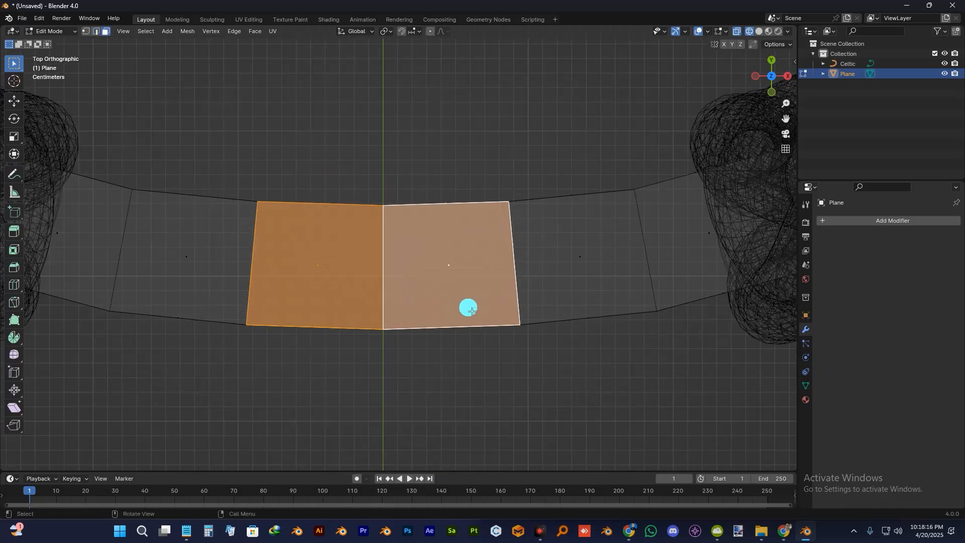
shift+middle_drag(465, 308, 501, 269)
key(e)
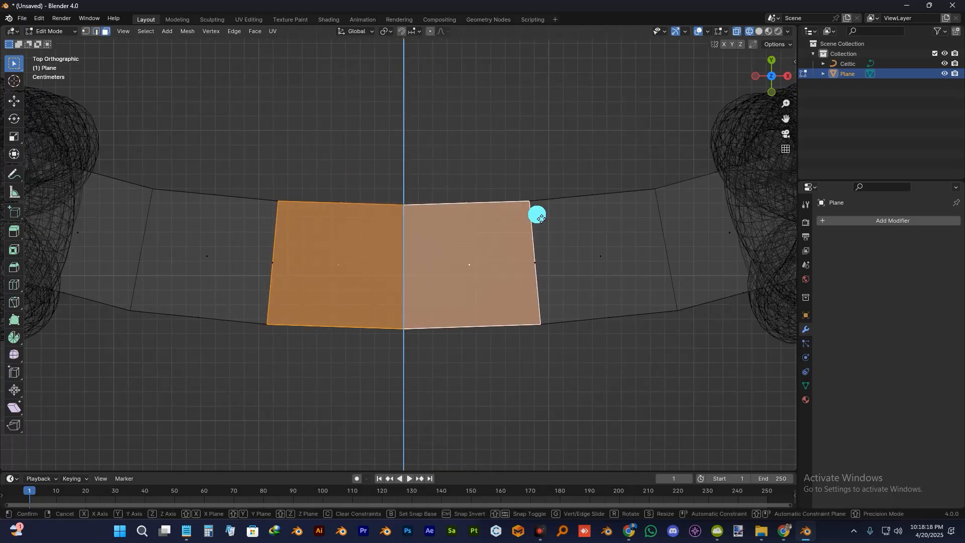
right_click(541, 217)
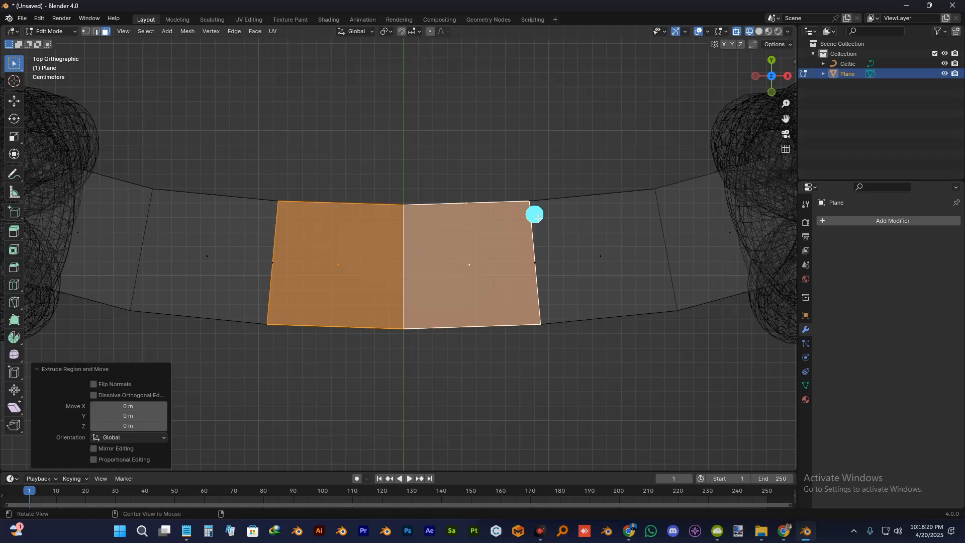
key(alt+s)
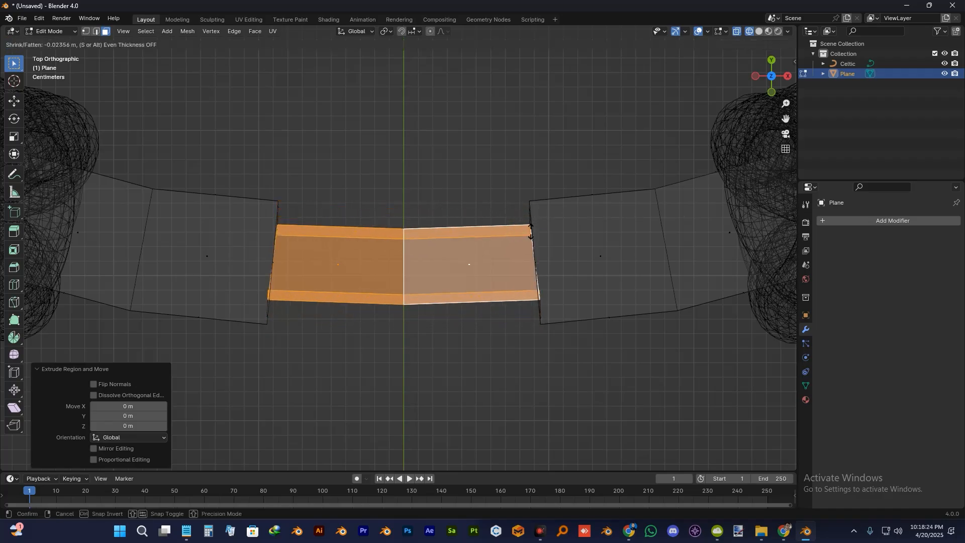
click(531, 232)
scroll(532, 233, down, 3)
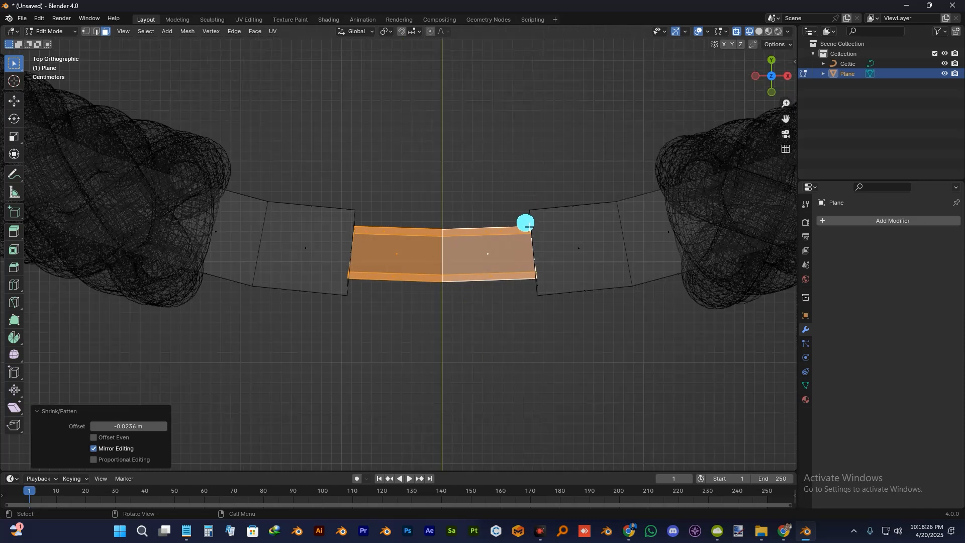
- Return to Object Mode with solid shading and apply the ring's transform
key(Tab)
key(Tab)
key(Tab)
middle_drag(396, 209, 456, 217)
key(shift+z)
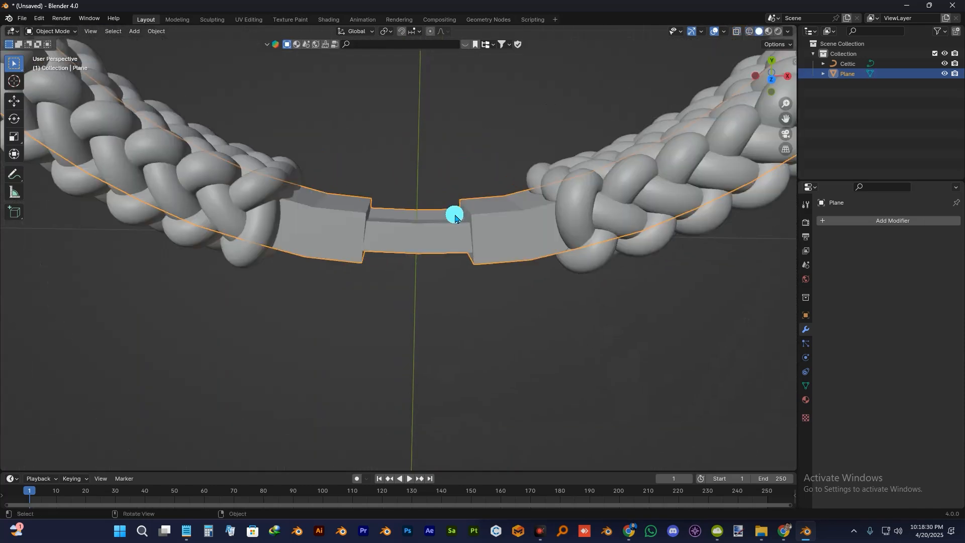
scroll(455, 217, up, 2)
key(ctrl+a)
click(455, 217)
- Bevel the outer edge loops on both sides of the recess by about 0.003 m with 2 segments, and return to Object Mode
key(ctrl+Tab)
click(495, 209)
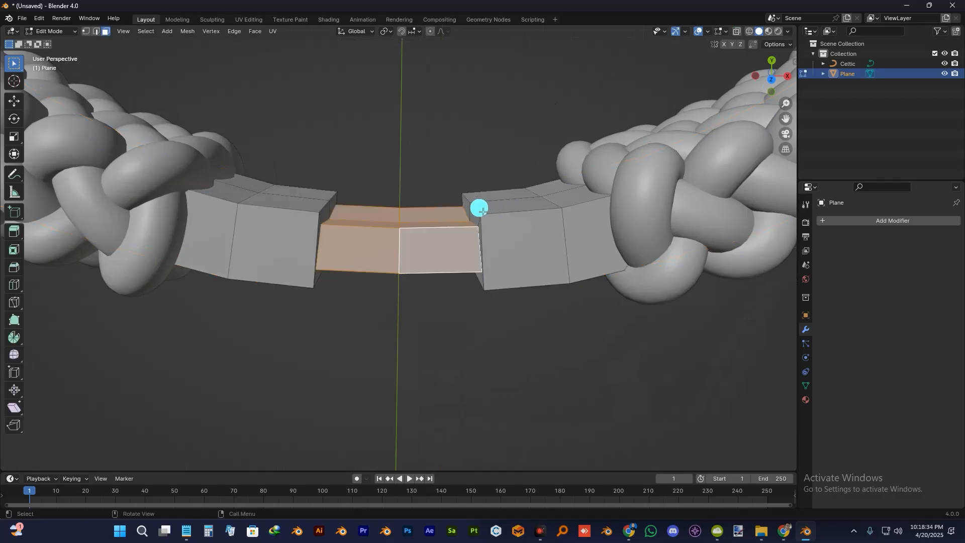
key(2)
double_click(478, 210)
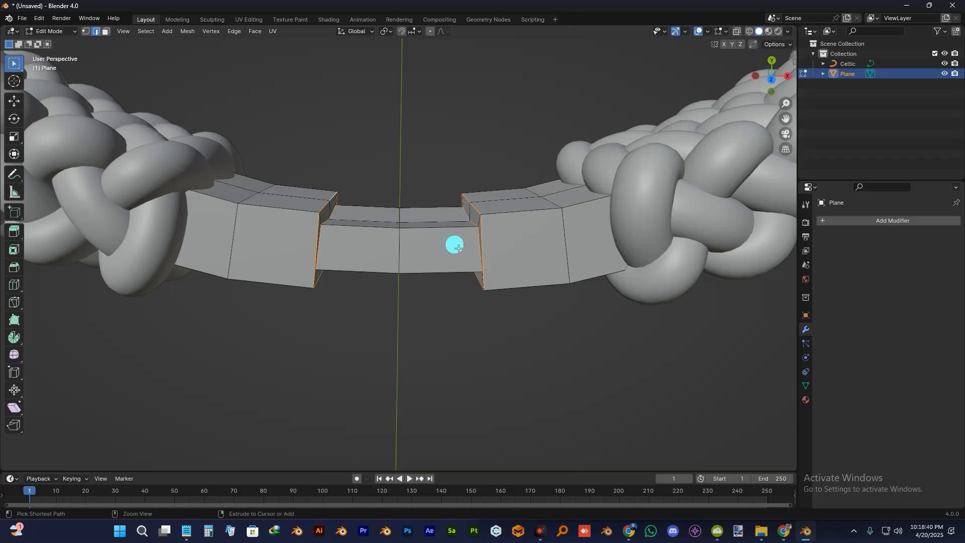
key(ctrl+b)
scroll(461, 249, up, 1)
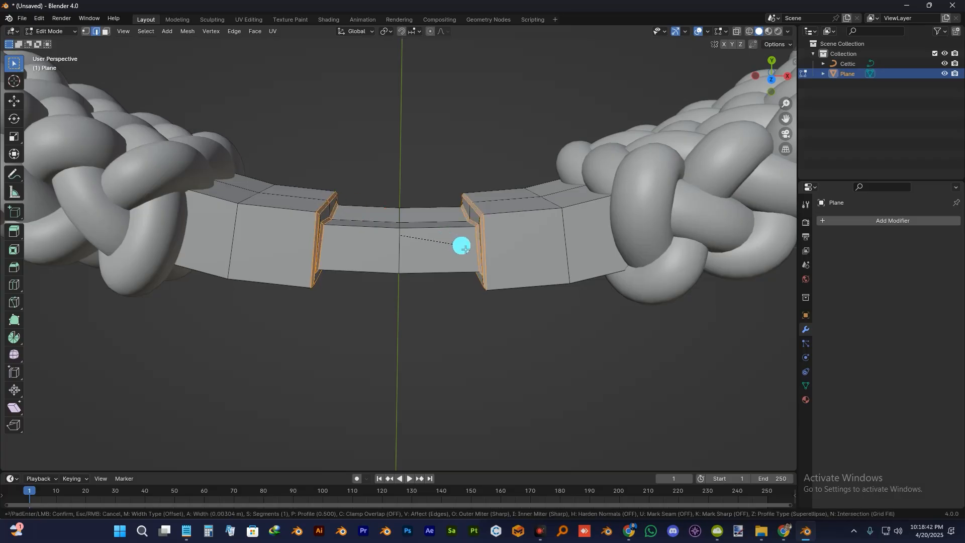
click(461, 249)
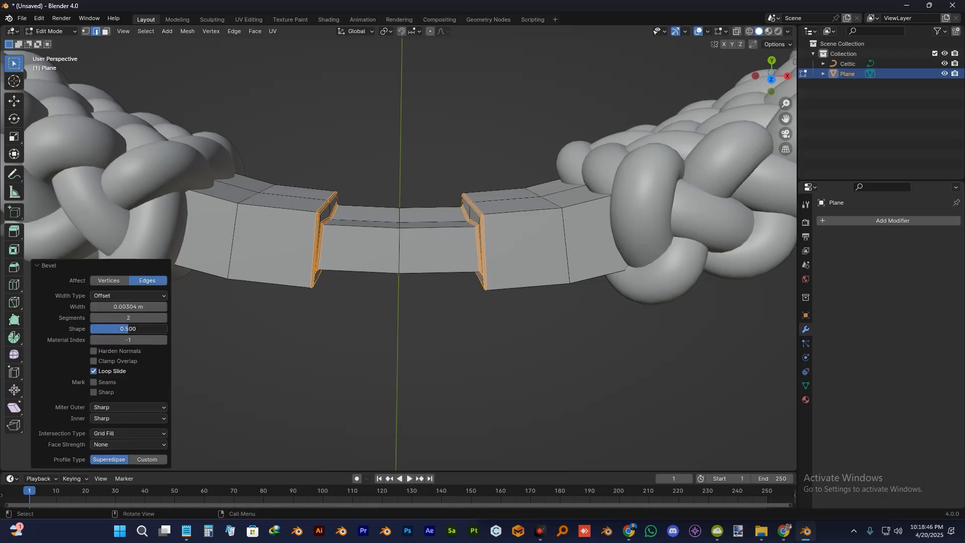
drag(122, 328, 127, 328)
key(Return)
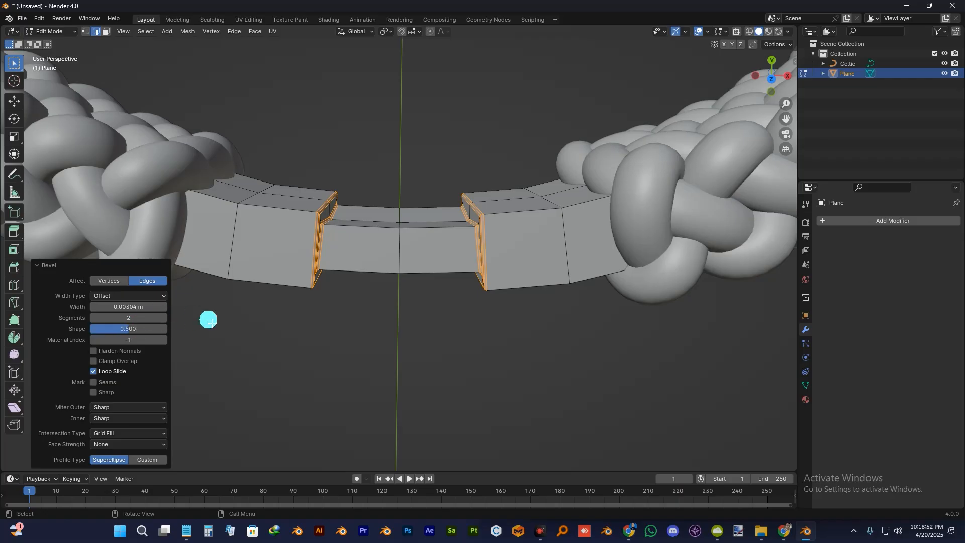
key(ctrl+Tab)
key(Escape)
key(Tab)
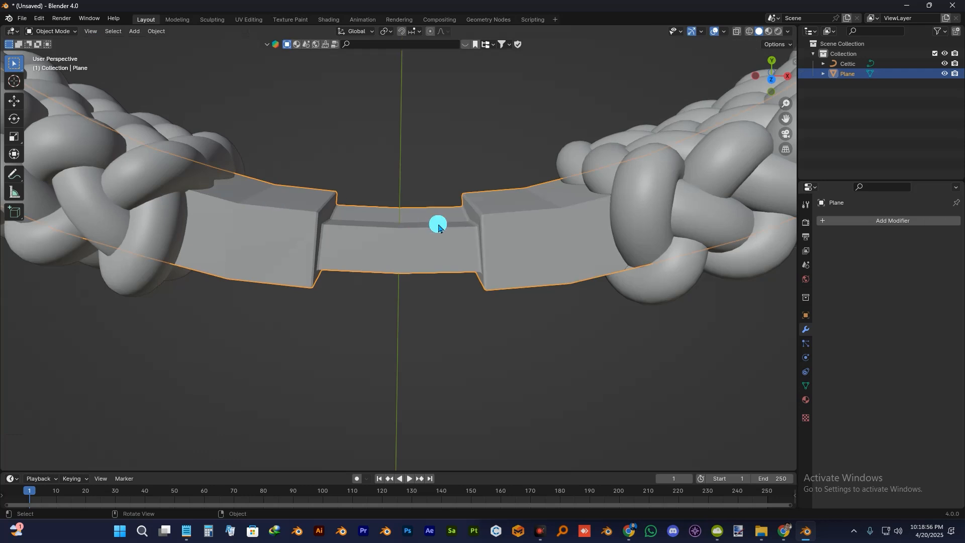
- Add a level 3 subdivision surface to the ring and shade it smooth
key(ctrl+3)
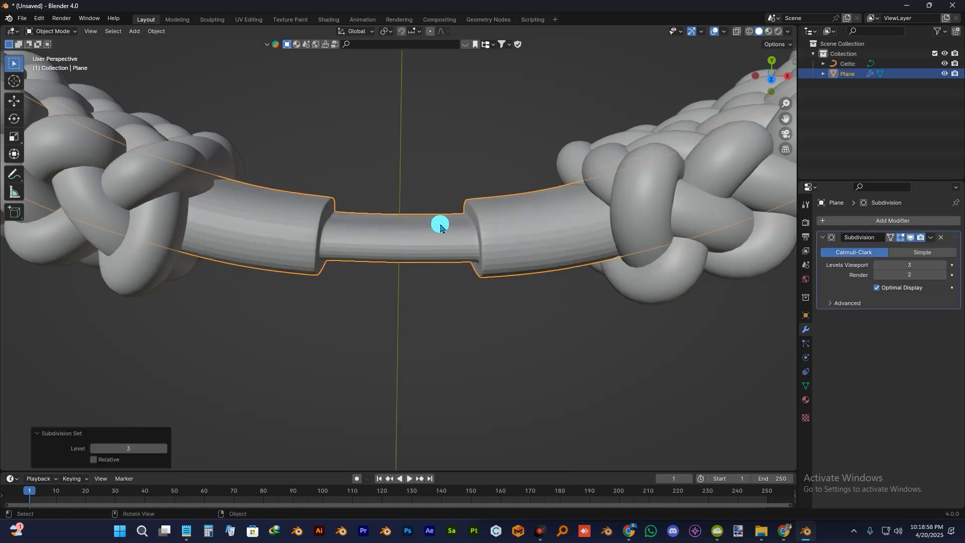
scroll(447, 224, down, 4)
right_click(454, 216)
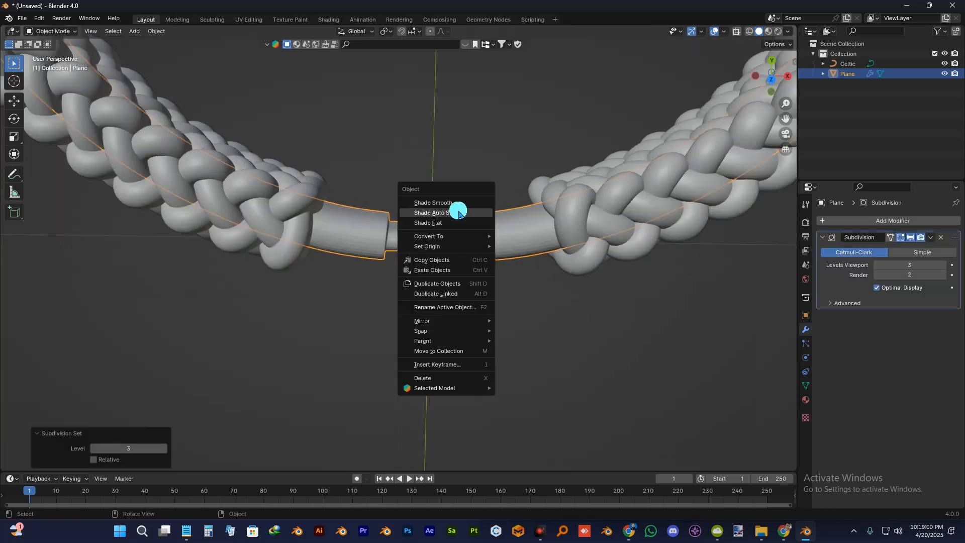
right_click(485, 200)
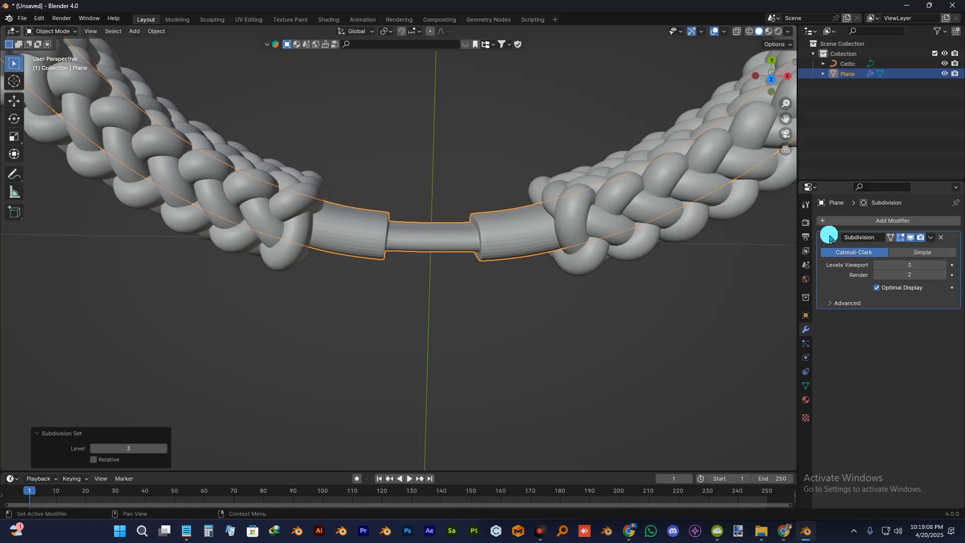
right_click(500, 241)
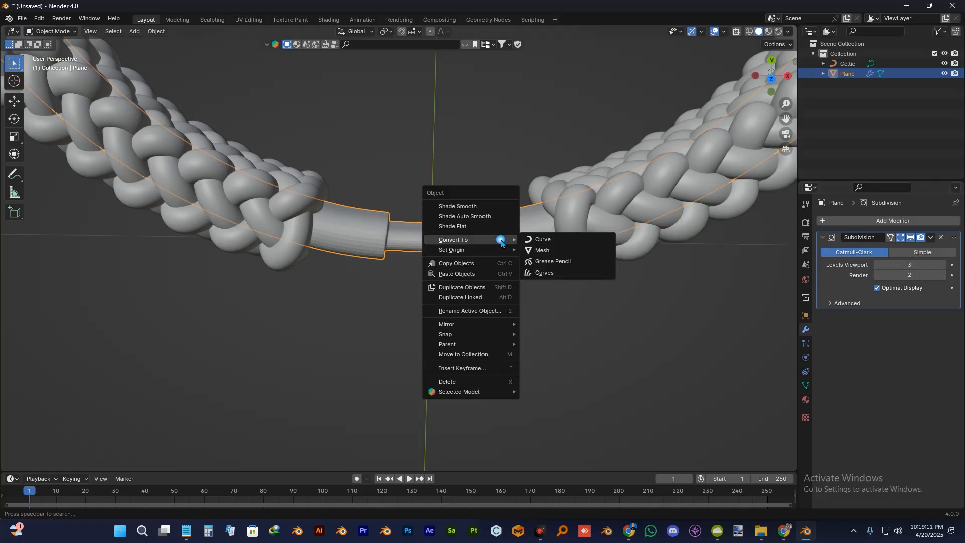
click(477, 207)
- Deselect the ring and hide the viewport overlays and gizmos
scroll(477, 213, down, 3)
scroll(468, 210, down, 3)
middle_drag(466, 183, 371, 189)
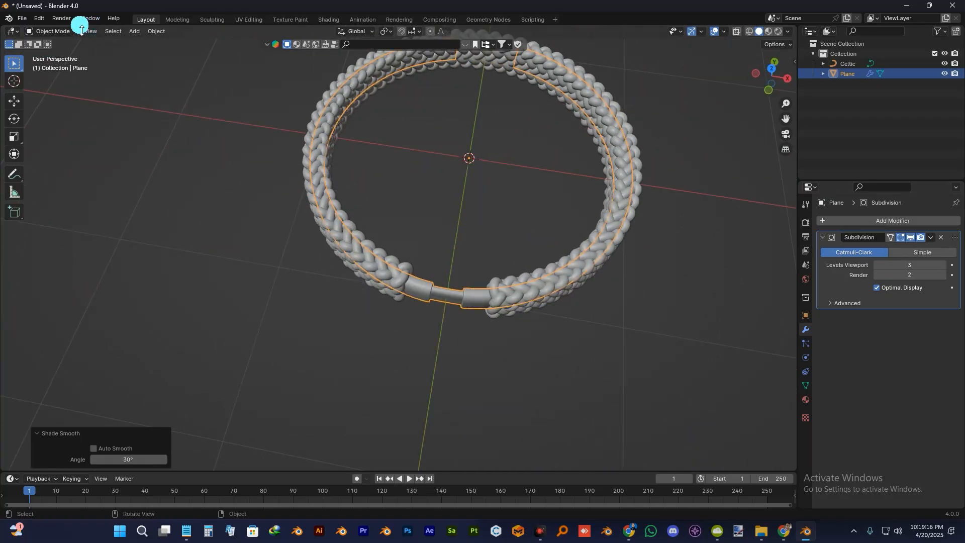
scroll(427, 192, up, 1)
click(427, 193)
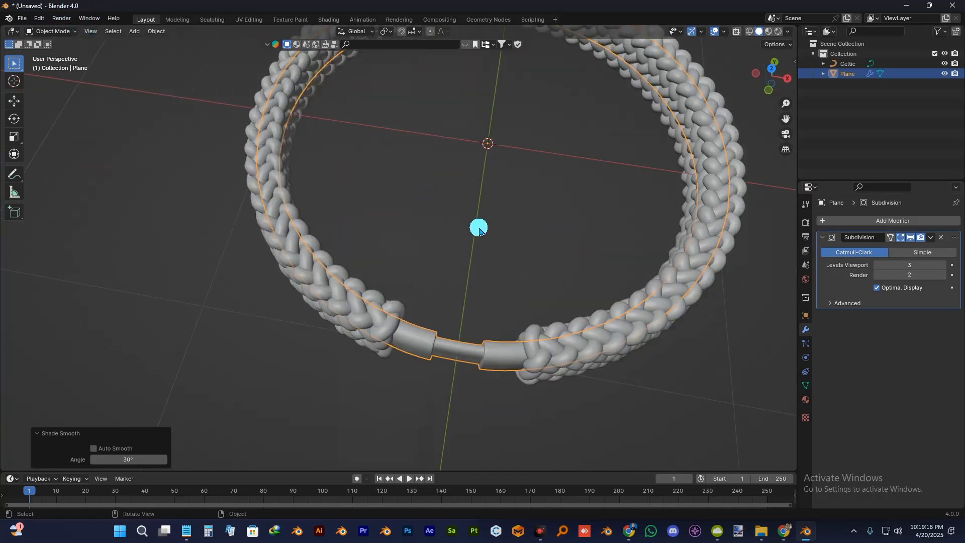
scroll(477, 226, down, 3)
middle_drag(472, 236, 488, 241)
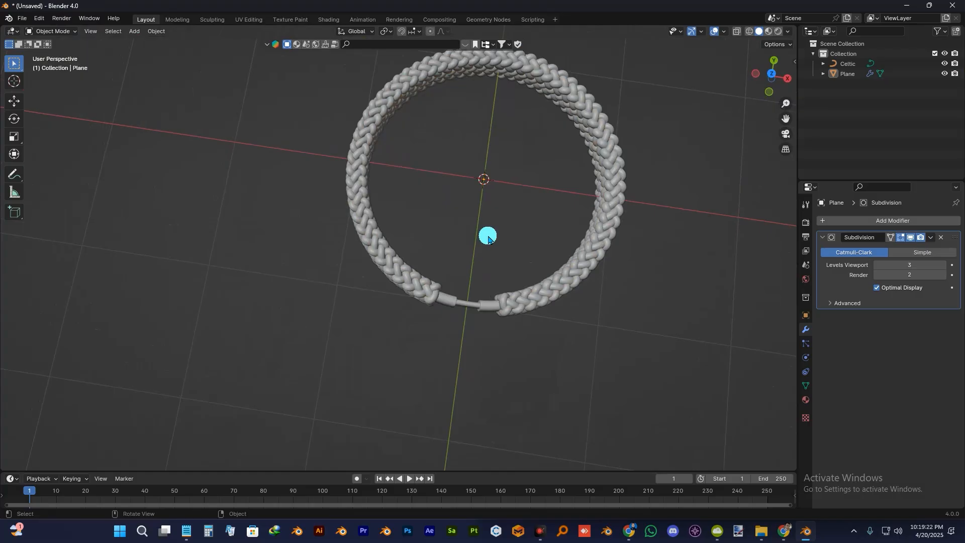
click(711, 32)
click(691, 31)
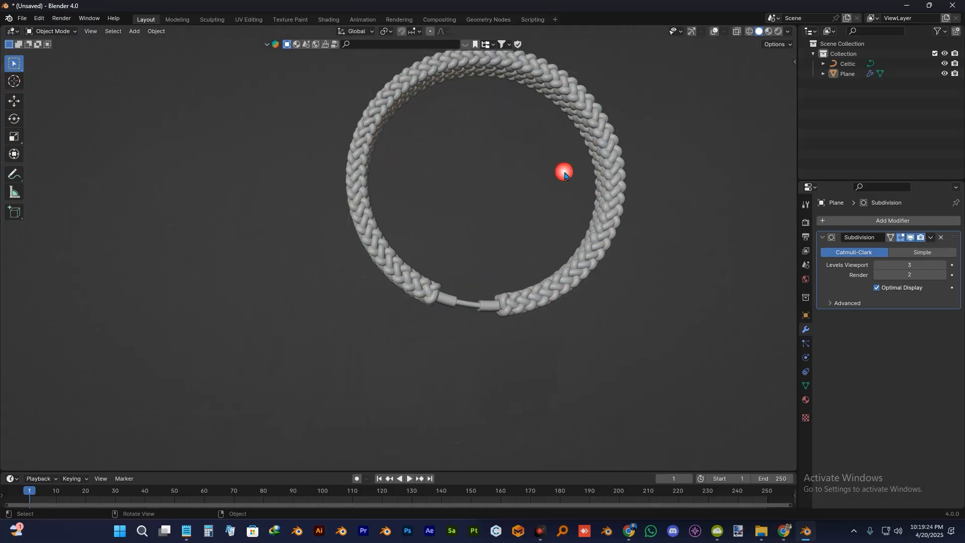
- Select the braid in top view and give it a new material
key(KP_1)
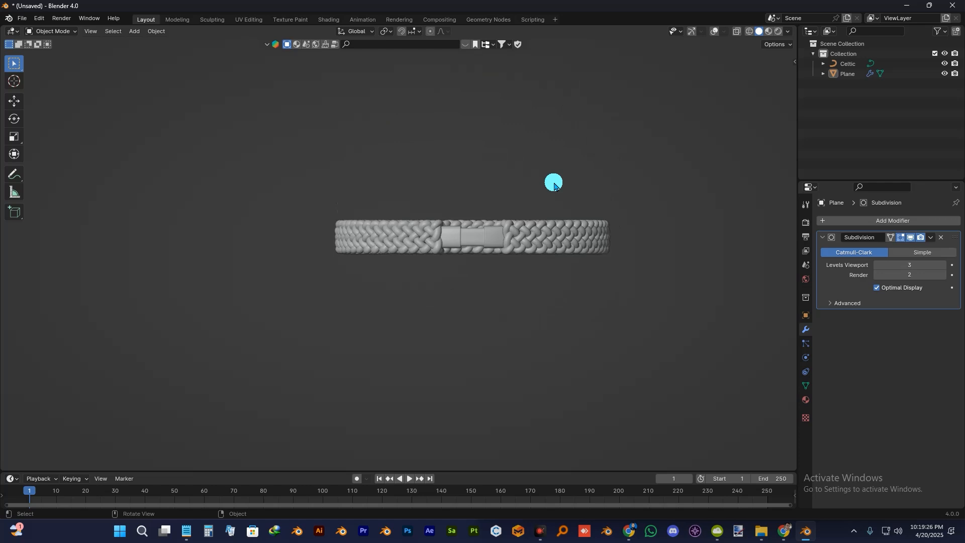
key(KP_7)
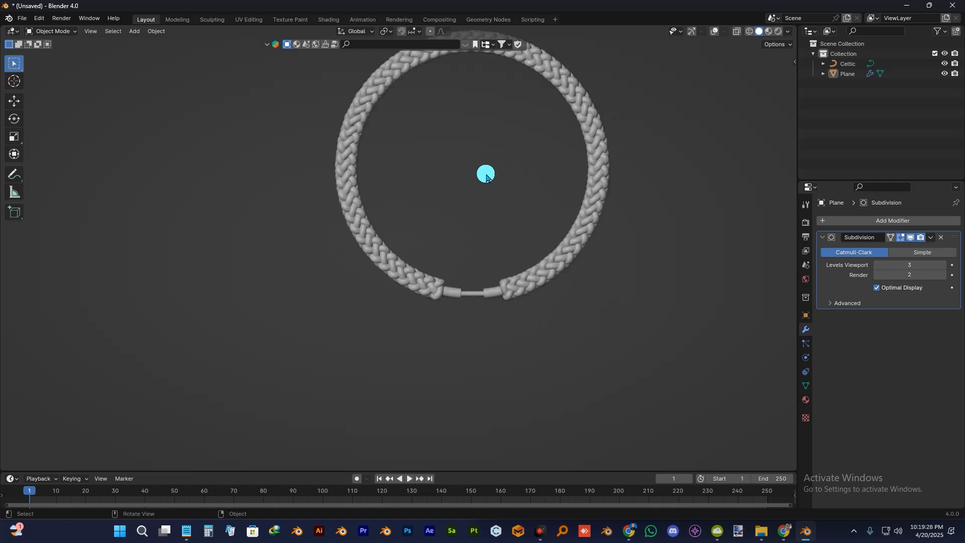
shift+middle_drag(484, 172, 456, 232)
click(579, 239)
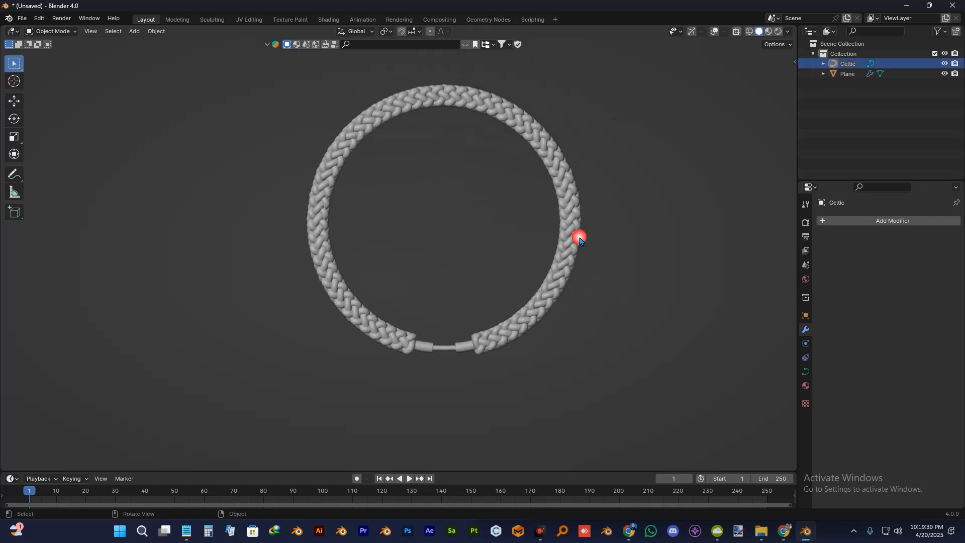
click(805, 385)
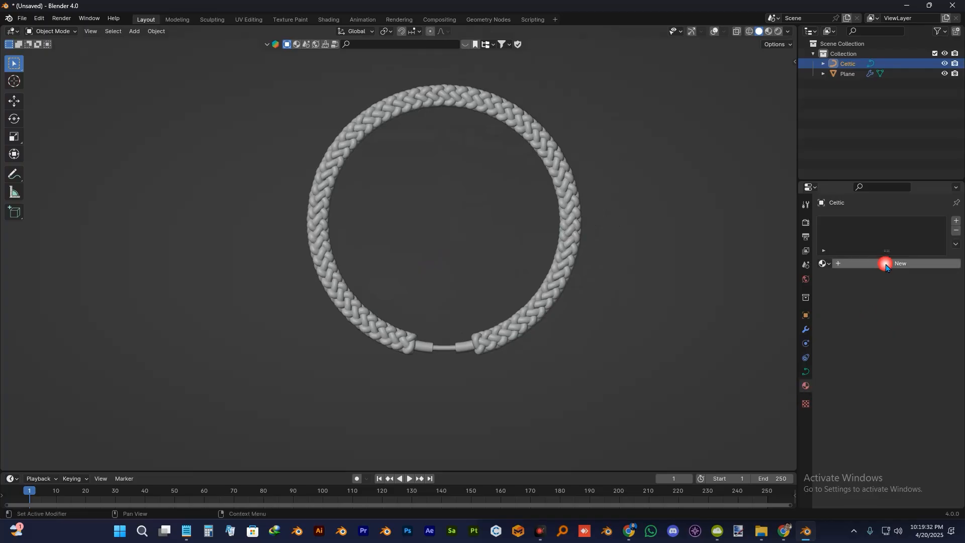
click(867, 266)
click(826, 263)
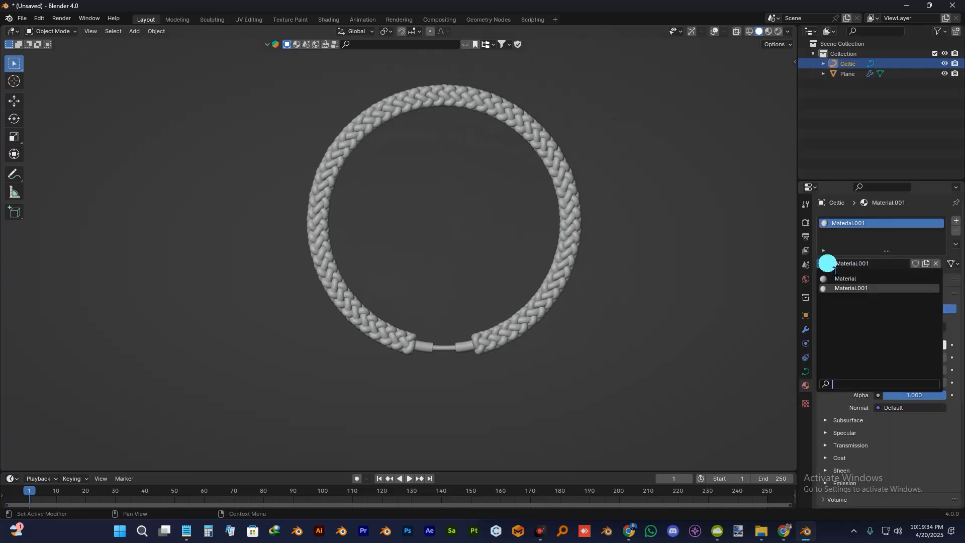
click(853, 241)
- Give the braid material a golden-yellow base color, metallic 1.0 and roughness 0.28, and display it in Material Preview shading
click(890, 344)
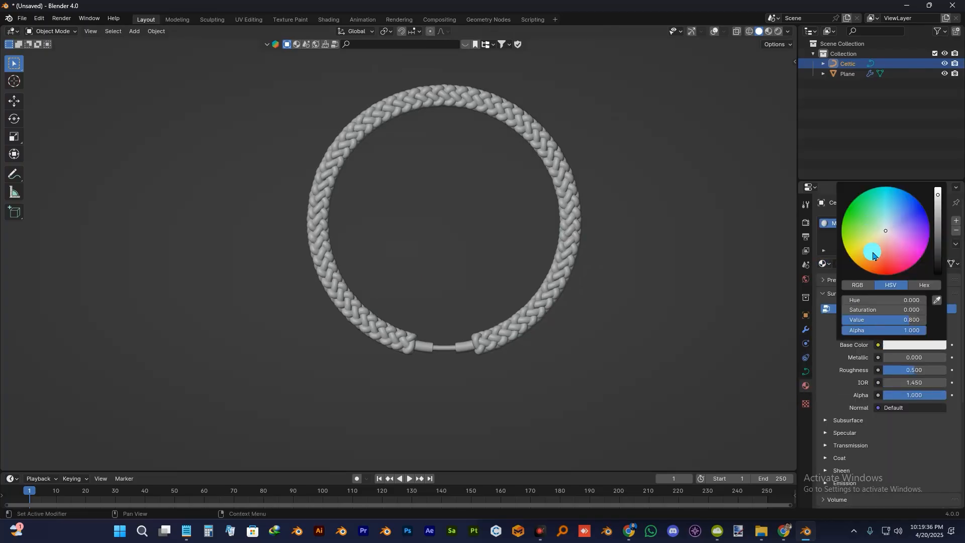
click(867, 254)
mouse_move(890, 357)
mouse_down()
mouse_move(946, 357)
mouse_move(900, 370)
mouse_up()
key(z)
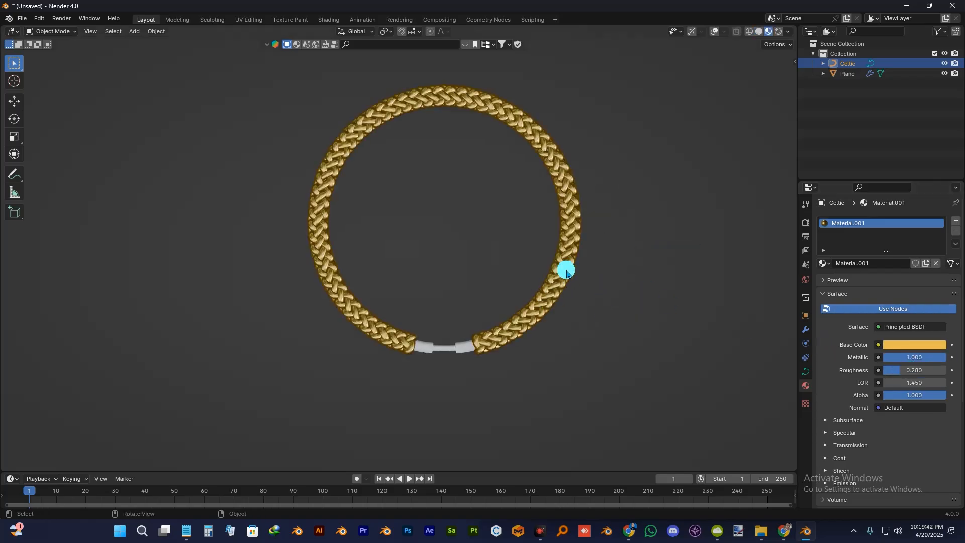
key(z)
- Set the braid material's roughness to 0.461 and its base color to hue 0.098, saturation 0.899, value 0.84
scroll(559, 314, up, 3)
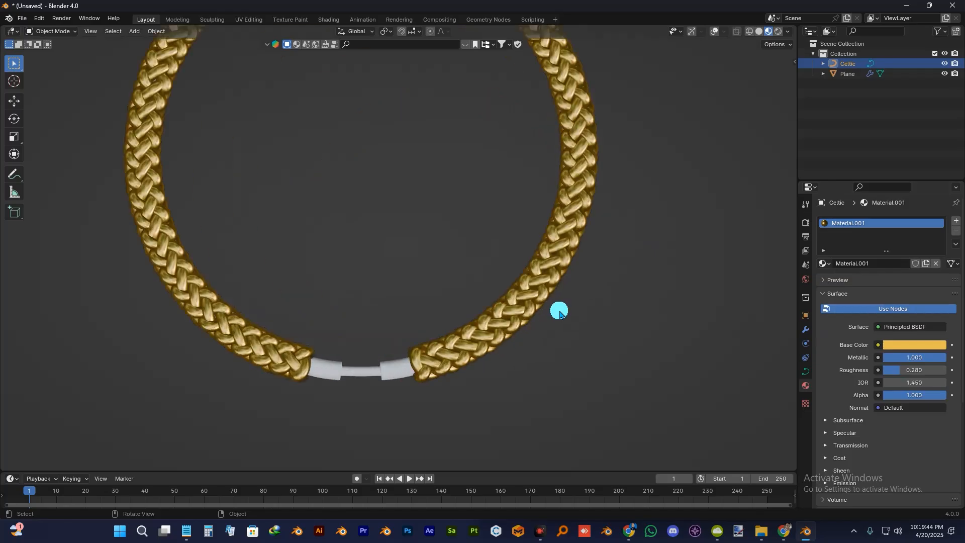
scroll(560, 312, up, 1)
drag(899, 370, 909, 369)
scroll(521, 387, down, 2)
middle_drag(515, 386, 710, 334)
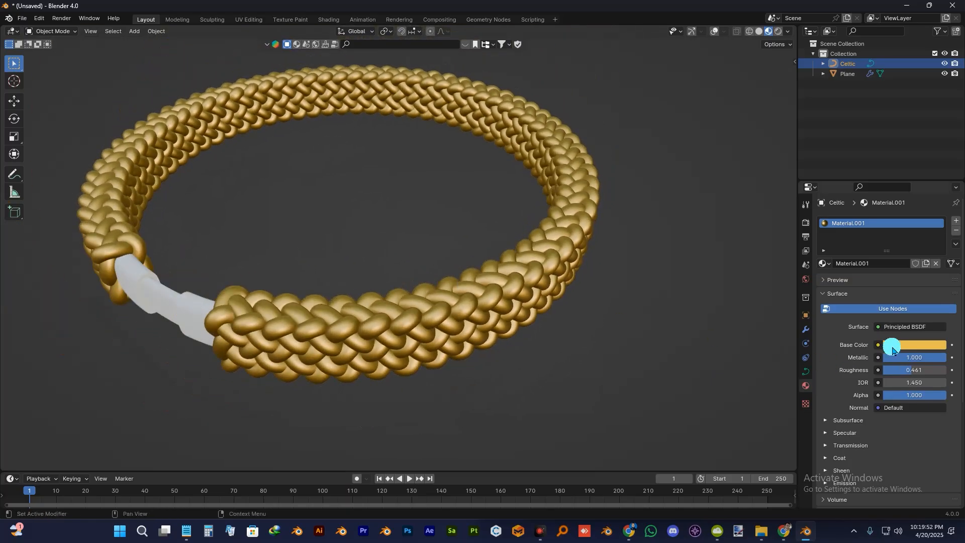
click(894, 344)
click(937, 198)
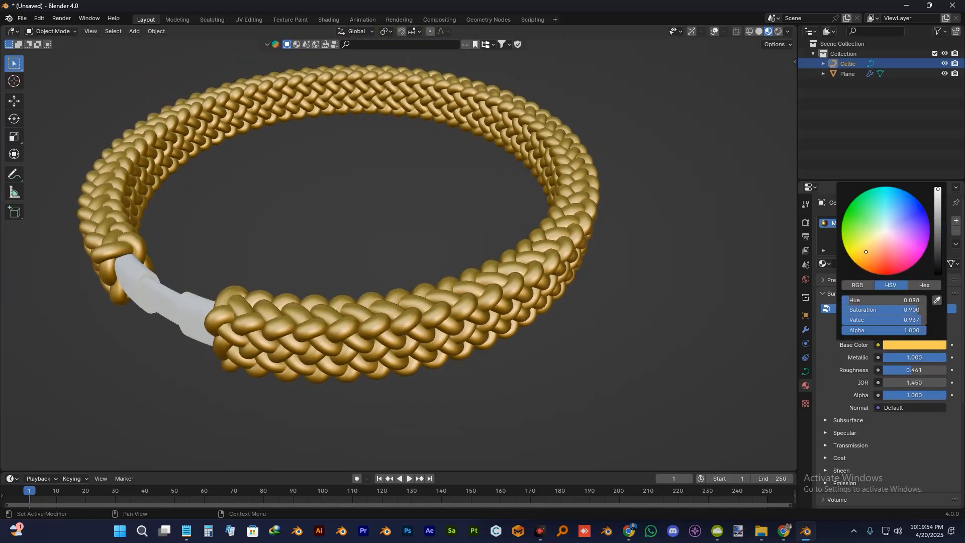
drag(938, 189, 938, 194)
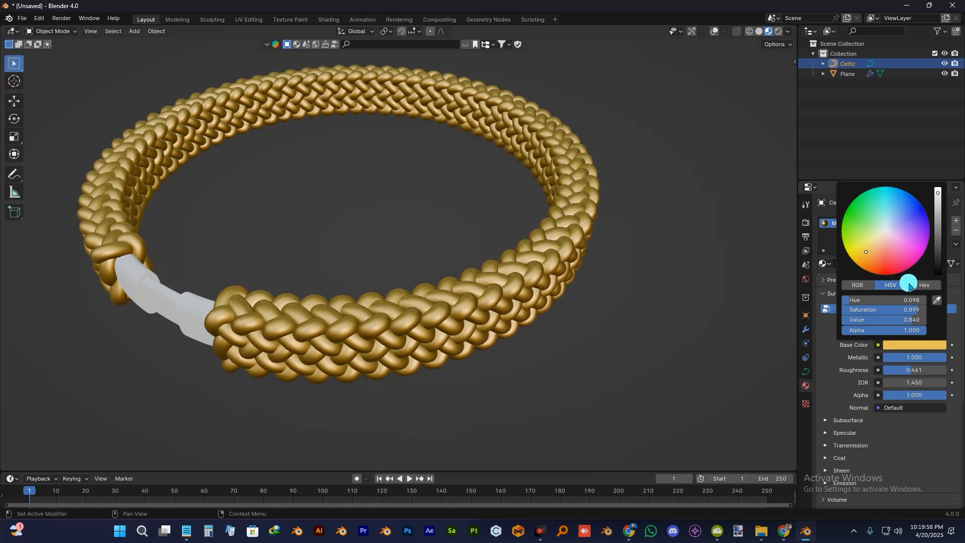
- Assign the braid's existing gold material, Material.001, to the connector ring
scroll(488, 311, down, 3)
middle_drag(337, 303, 394, 303)
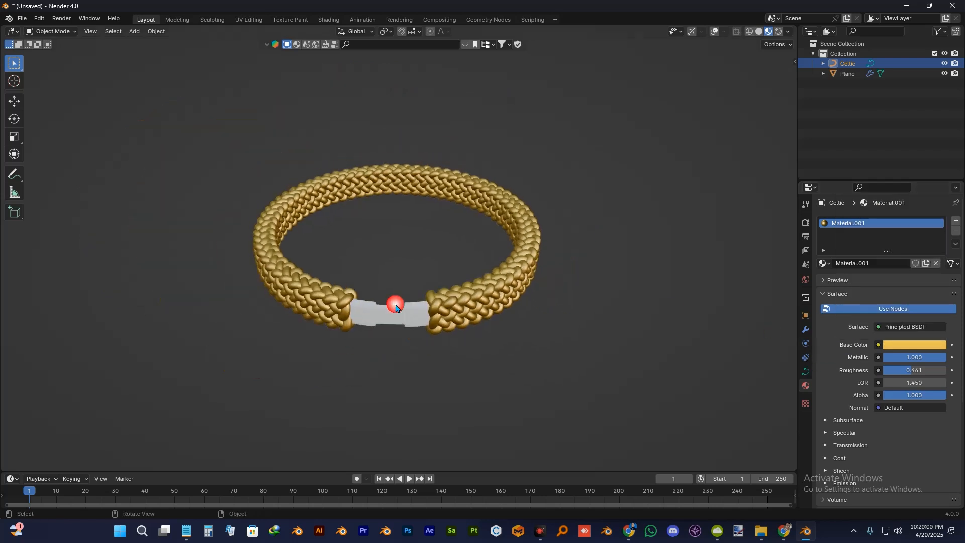
scroll(394, 304, up, 3)
click(411, 312)
click(824, 263)
click(827, 287)
scroll(409, 319, down, 2)
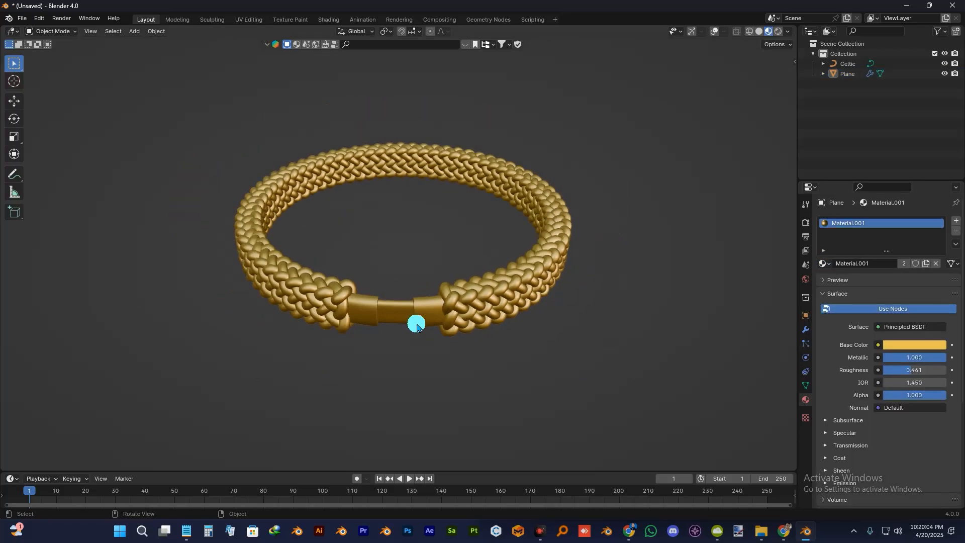
scroll(419, 315, up, 1)
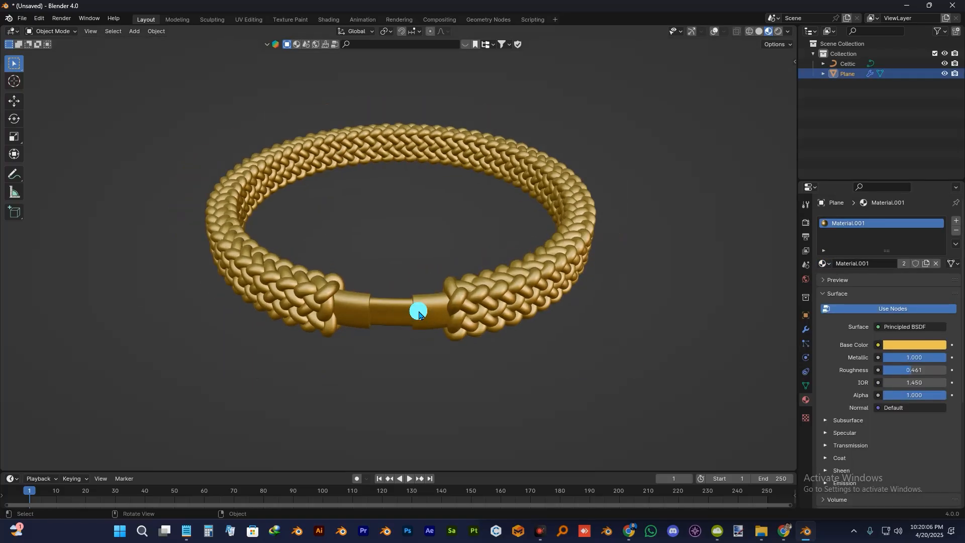
- Make the ring's material a separate copy named "Shiny gold" and set its roughness to 0.24
click(925, 265)
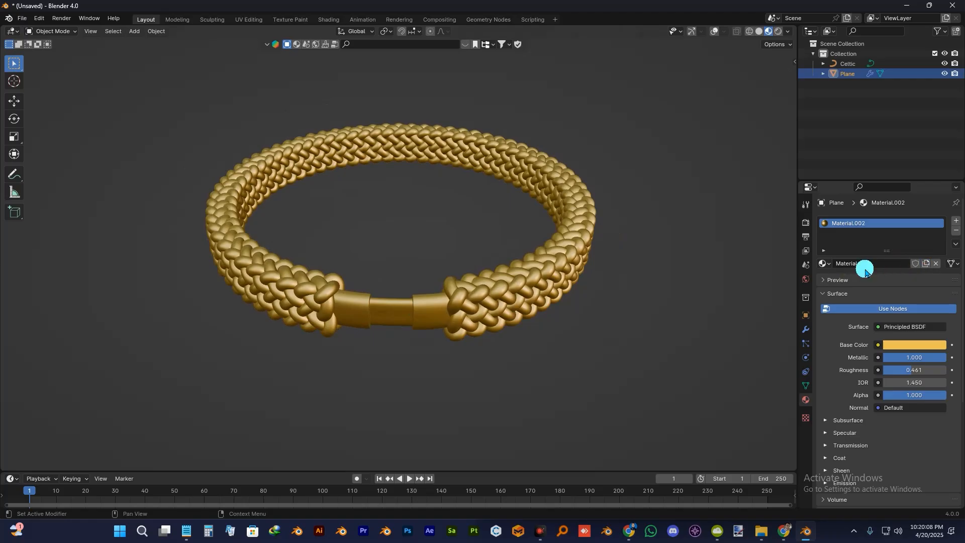
click(877, 266)
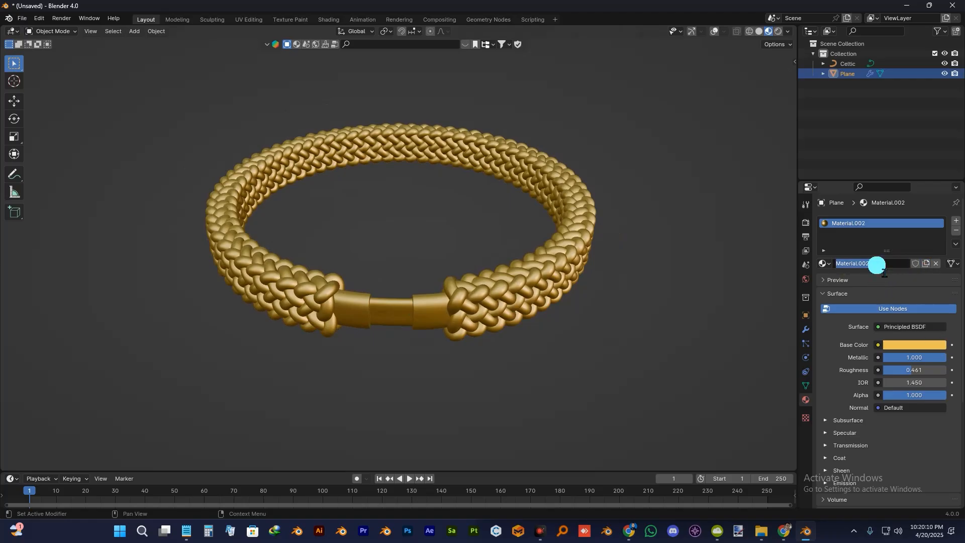
text(Shiny gold)
key(Return)
drag(906, 371, 903, 370)
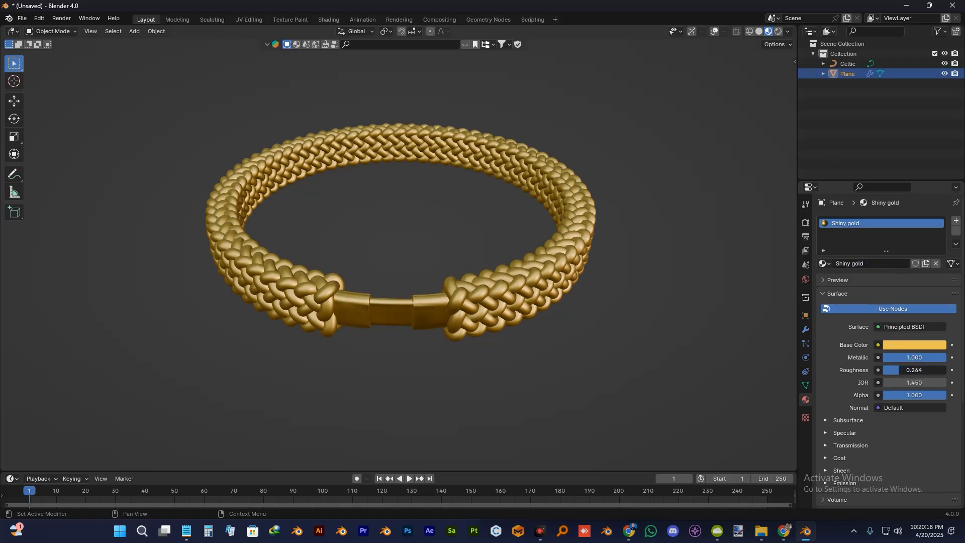
click(608, 327)
- Select the braid and set its material's roughness to 0.343
middle_drag(608, 327, 330, 354)
alt+drag(330, 354, 418, 196)
scroll(430, 278, up, 5)
middle_drag(417, 192, 425, 162)
scroll(444, 236, down, 8)
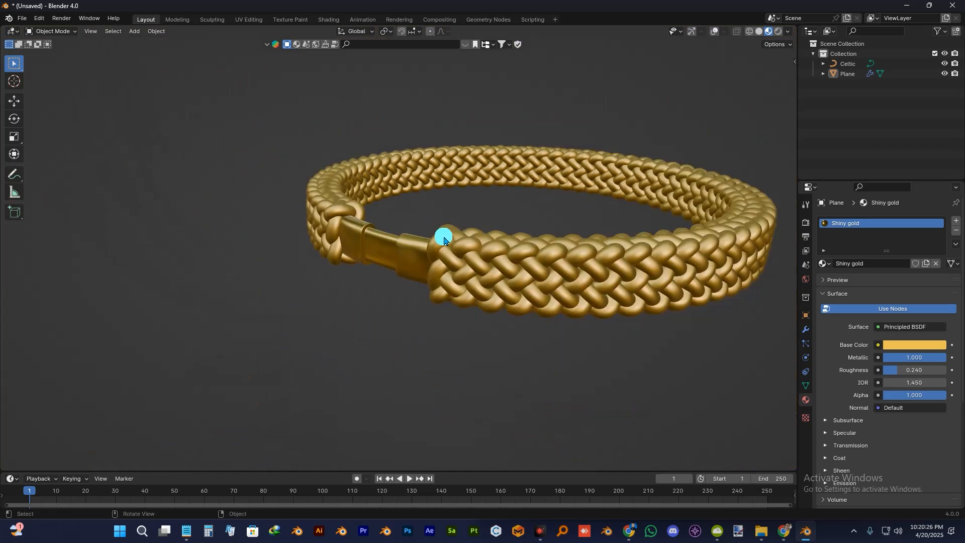
scroll(536, 255, up, 3)
click(536, 258)
scroll(578, 269, up, 3)
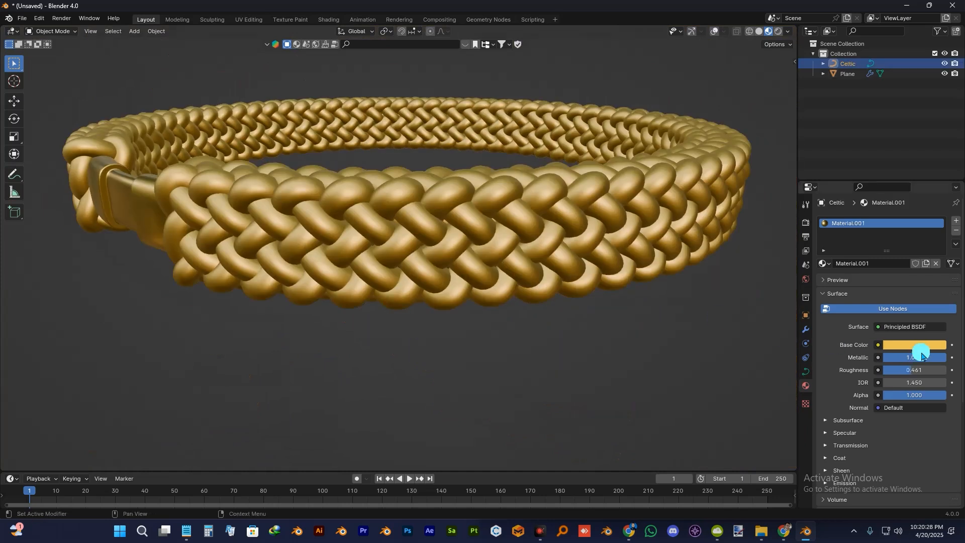
drag(918, 367, 905, 368)
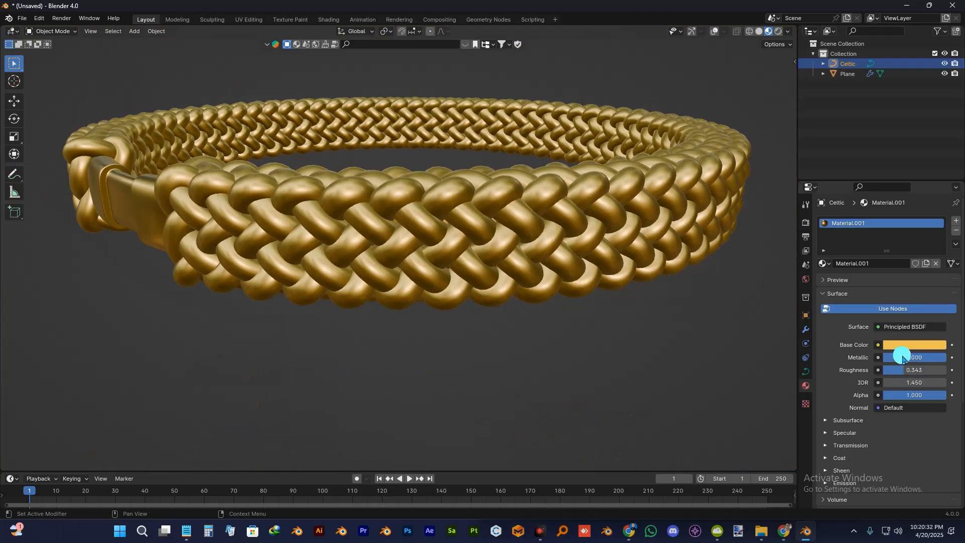
- Shift the braid material's base color to a slightly paler, less saturated gold
click(902, 345)
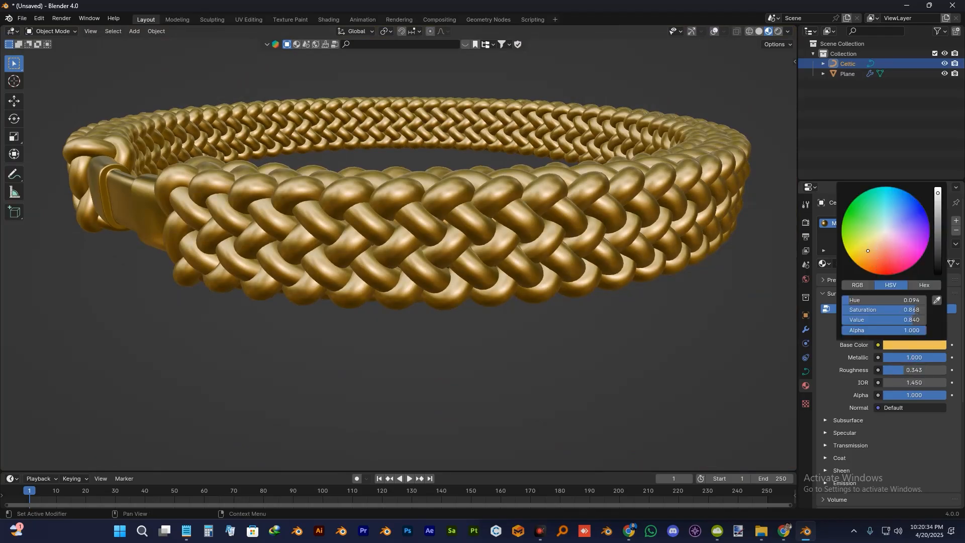
middle_drag(614, 267, 504, 286)
scroll(472, 258, down, 2)
scroll(406, 277, up, 4)
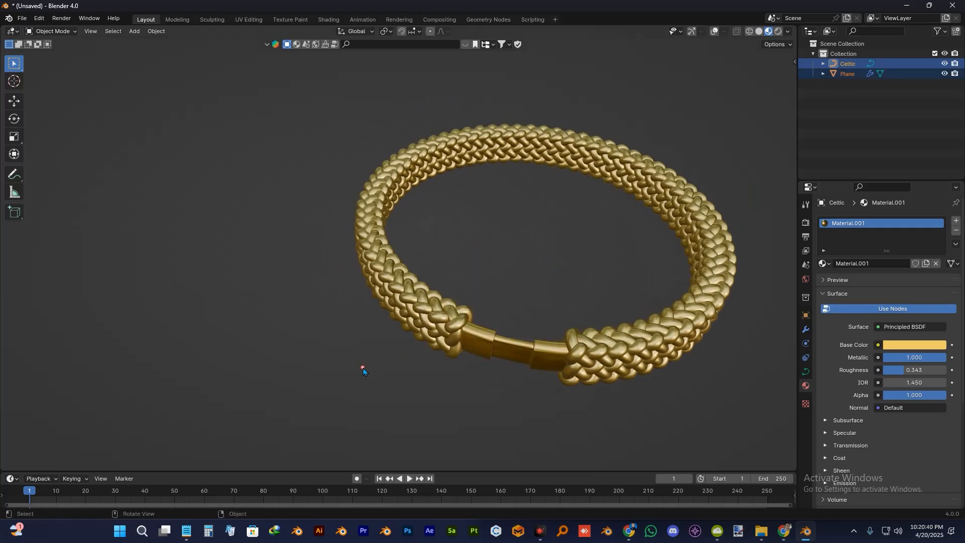
- Turn the viewport overlays and gizmos back on
click(479, 344)
click(714, 31)
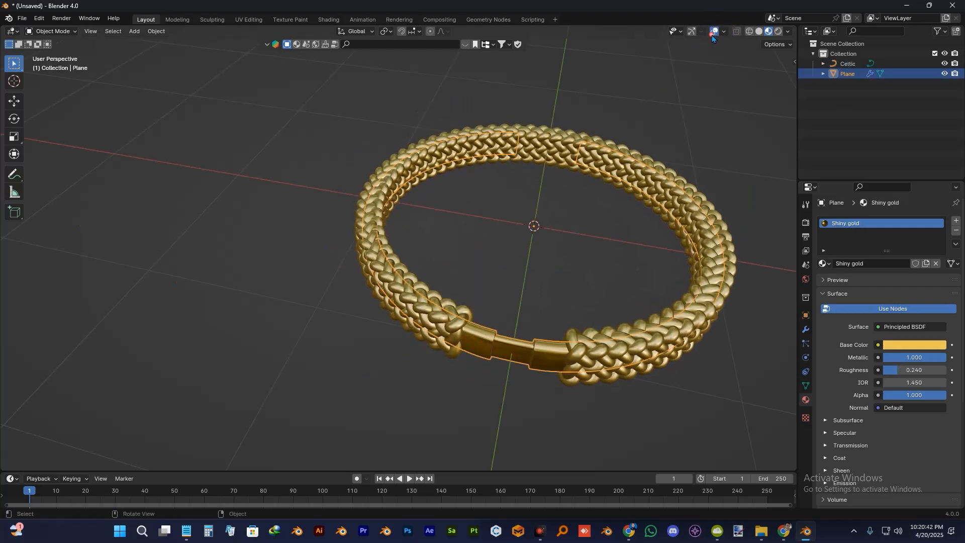
click(693, 34)
click(712, 213)
- Parent the connector ring to the braid using Object (Keep Transform)
click(514, 347)
shift+click(627, 336)
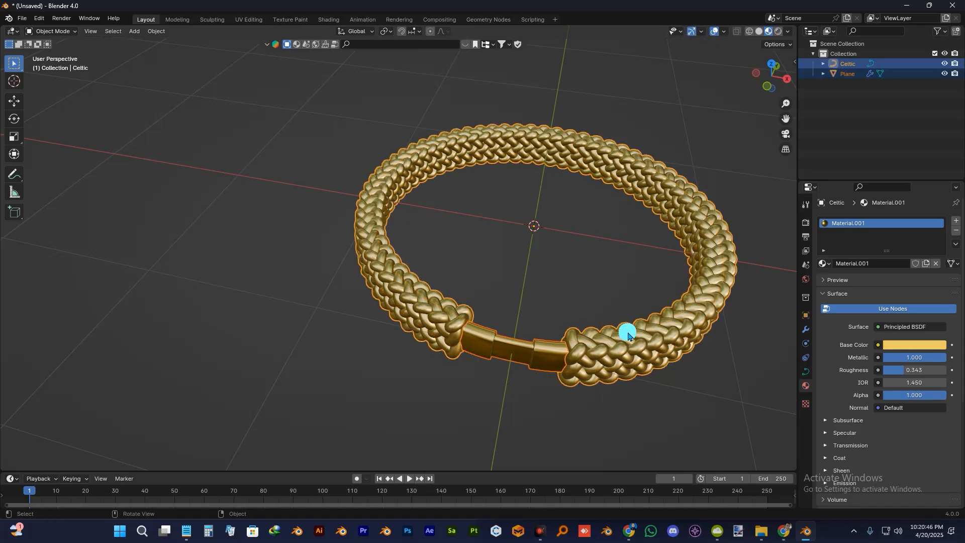
key(ctrl+p)
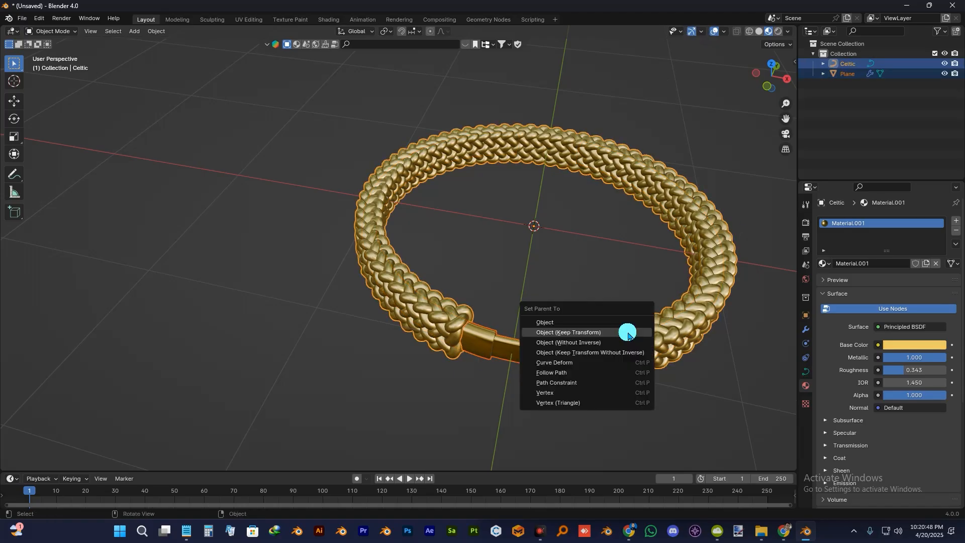
click(628, 334)
- Rotate the braid with its parented ring by 90° about the global X axis
scroll(618, 242, down, 4)
click(583, 233)
scroll(583, 234, up, 3)
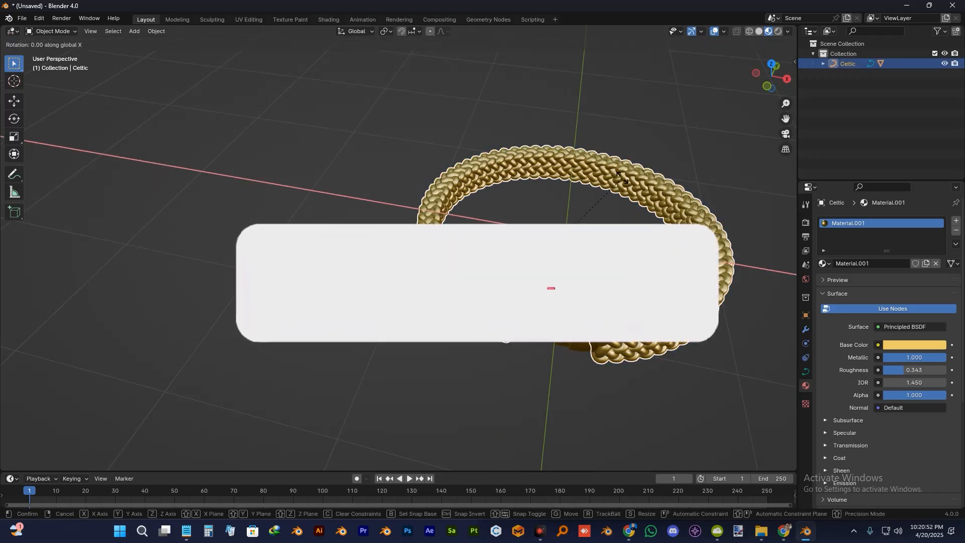
text(x90)
click(622, 180)
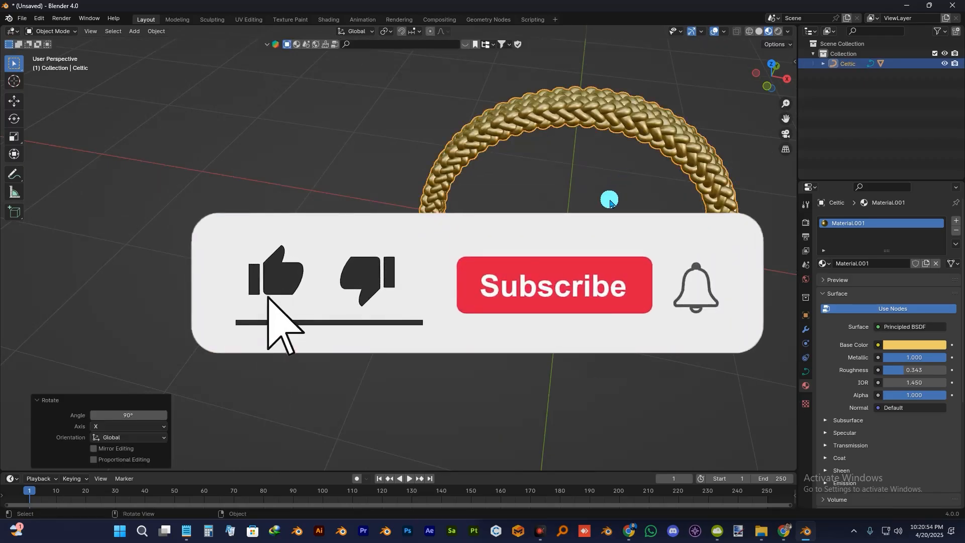
scroll(607, 241, down, 2)
click(618, 281)
scroll(618, 281, up, 3)
middle_drag(618, 281, 499, 308)
scroll(526, 308, up, 3)
scroll(556, 308, down, 3)
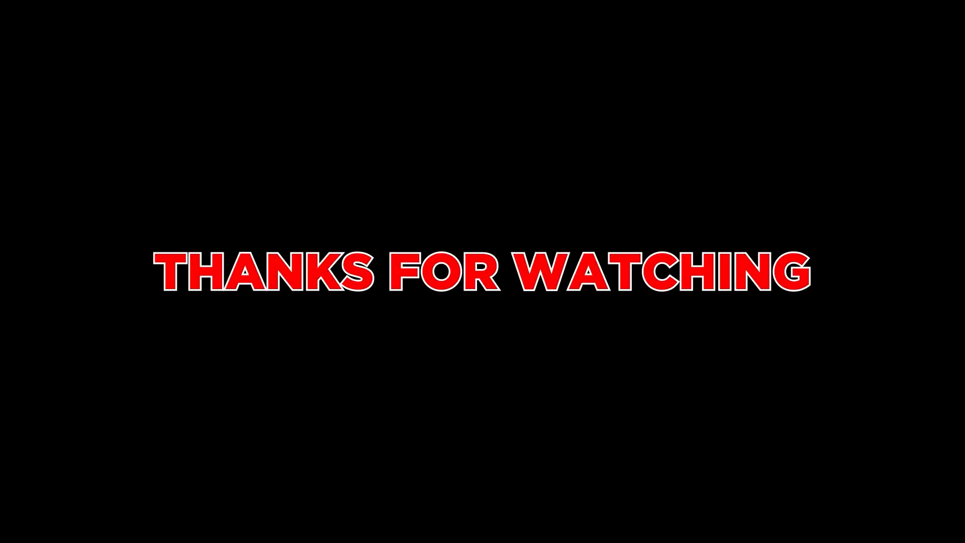